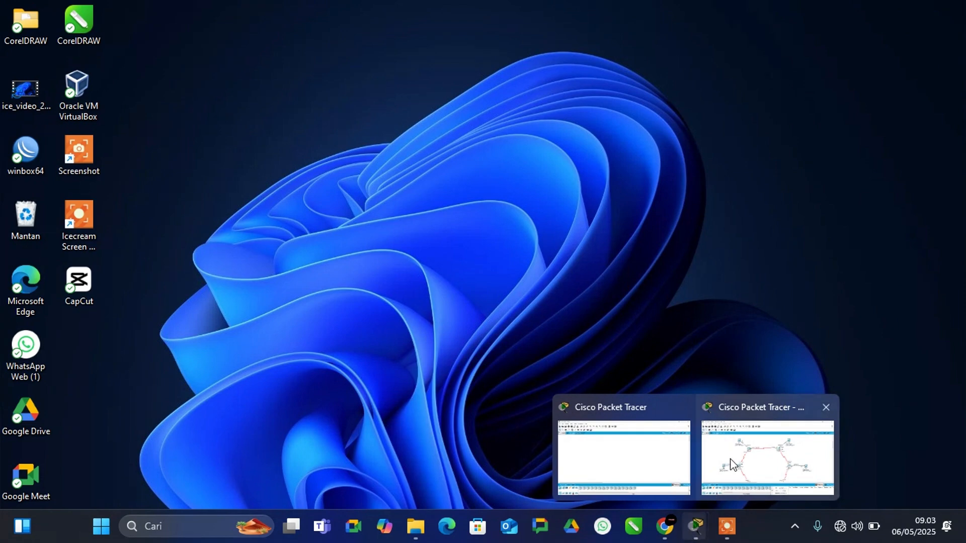
Switch to the Dinamis 2.pkt topology in Cisco Packet Tracer and set PC0's static IP address to 192.168.10.2 with mask 255.255.255.0.
left_click(738, 448)
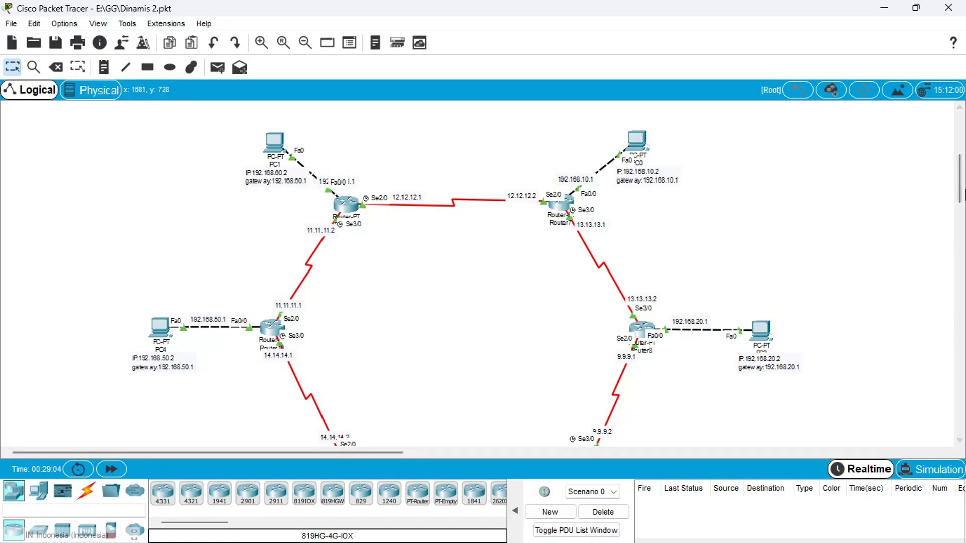
mouse_move(961, 188)
left_mouse_down()
mouse_move(961, 211)
mouse_move(959, 175)
mouse_move(957, 183)
left_mouse_up()
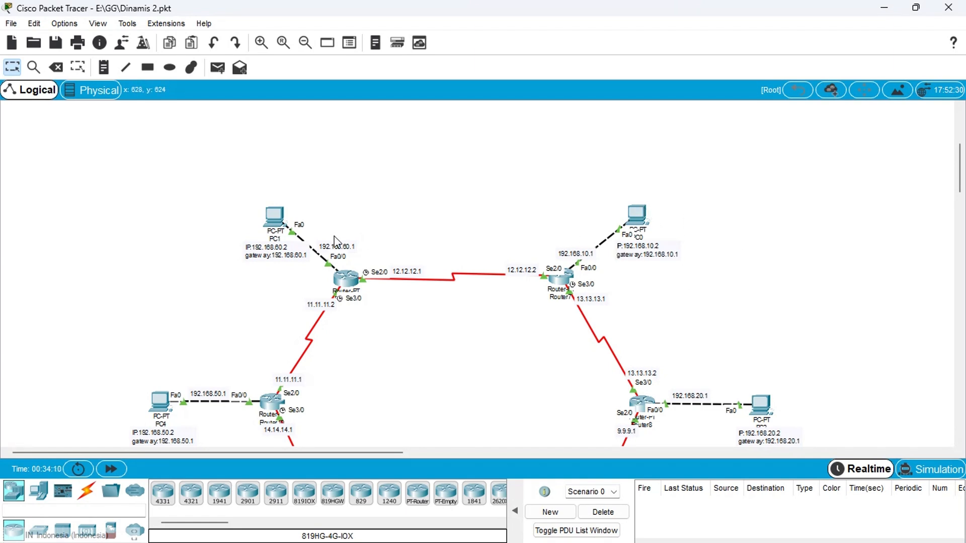
left_click(634, 221)
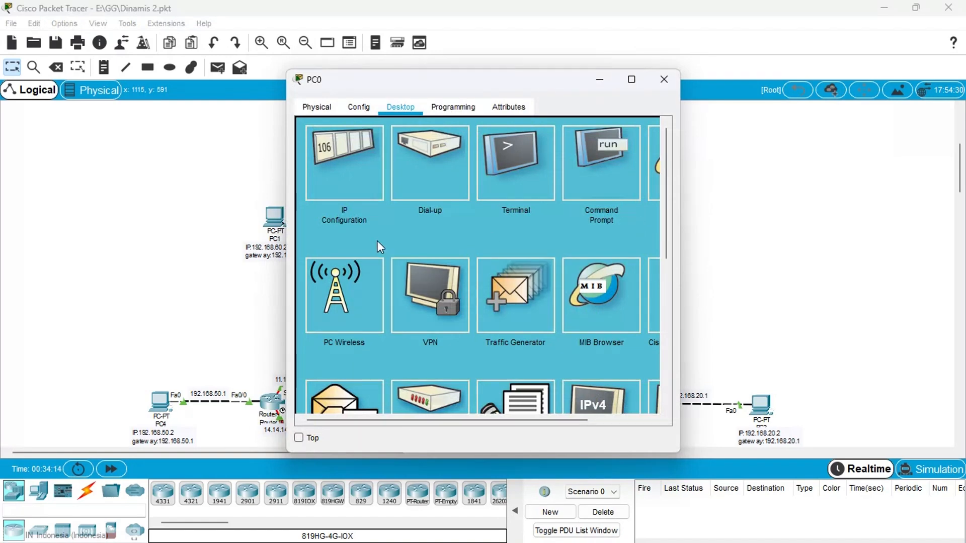
left_click(358, 168)
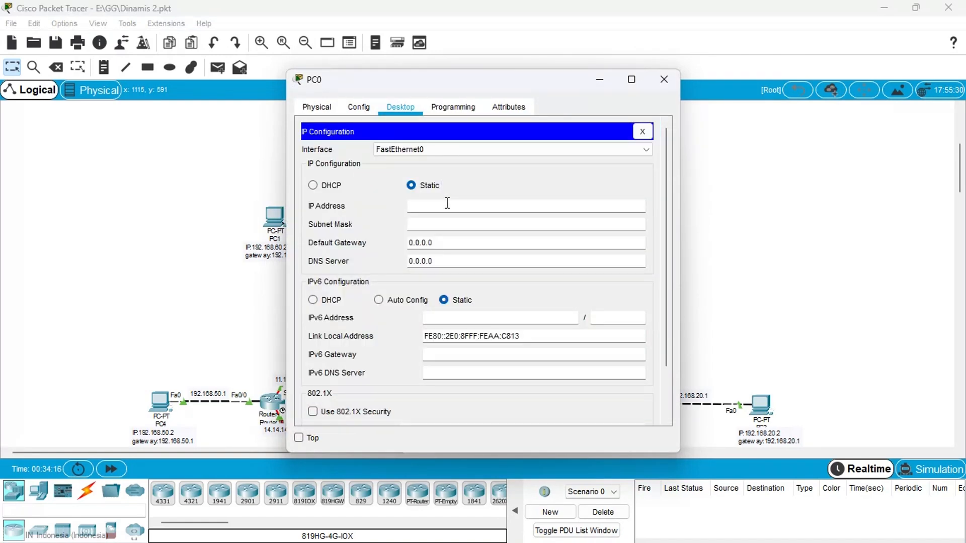
left_click_drag(531, 85, 317, 112)
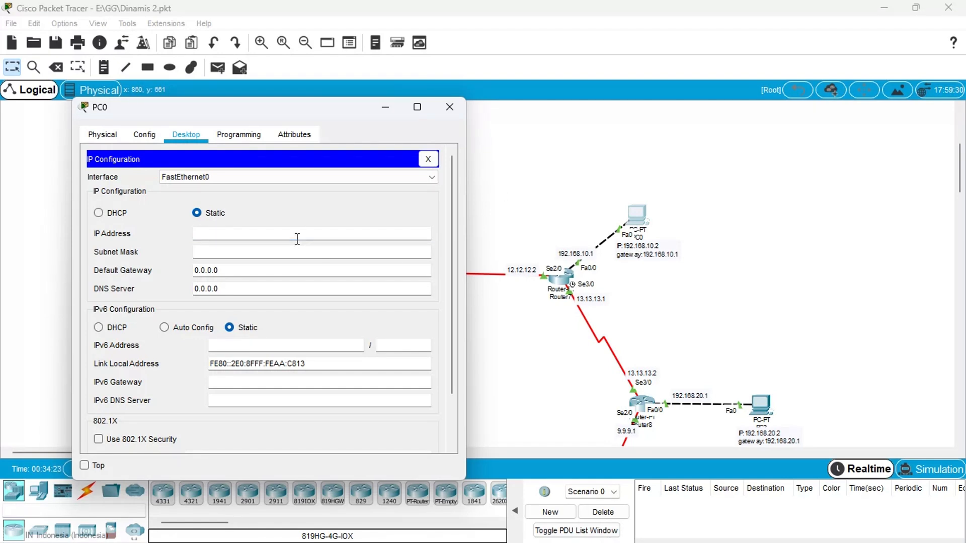
type("2.168.10.2")
key("Return")
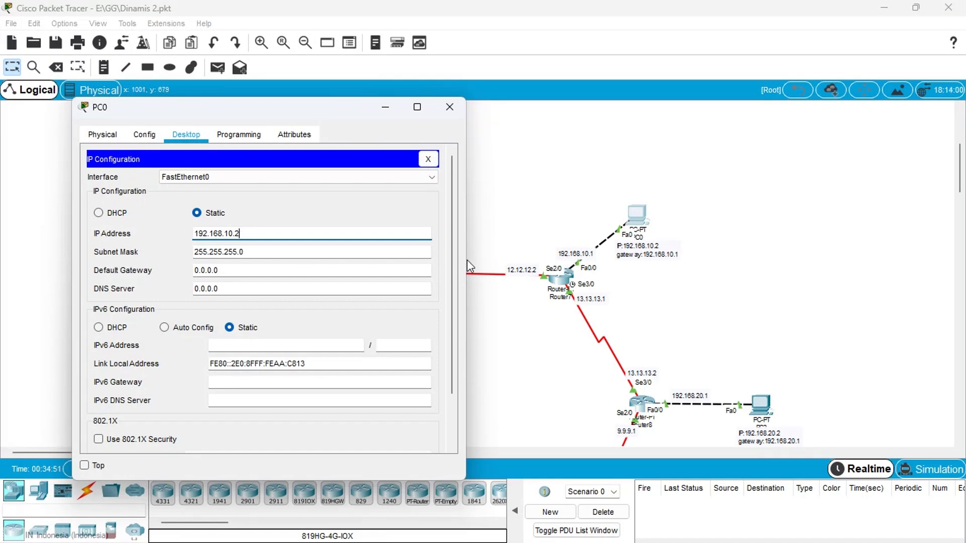
Set PC0's default gateway to 192.168.10.1 and close its configuration window.
left_click(342, 267)
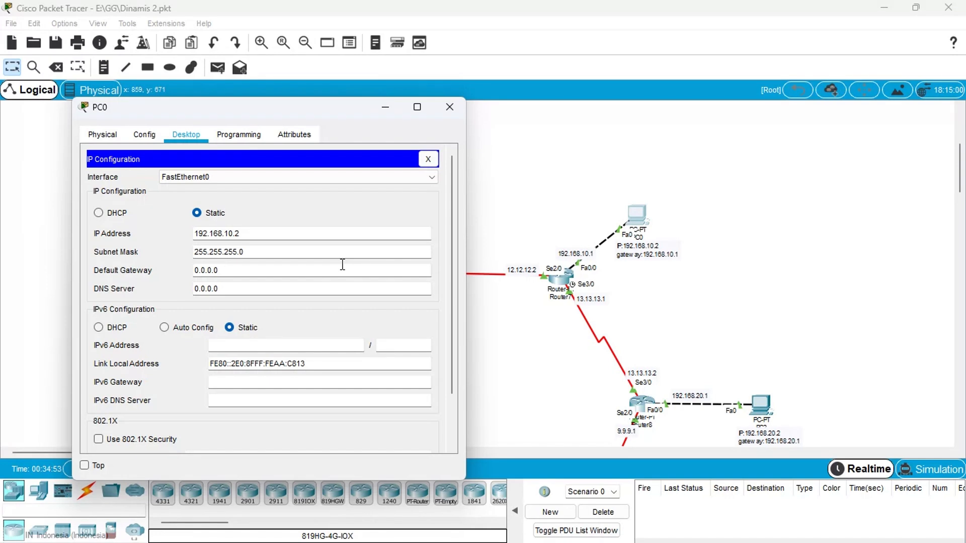
key("BackSpace")
key("BackSpace")
key("BackSpace")
key("BackSpace")
key("BackSpace")
key("BackSpace")
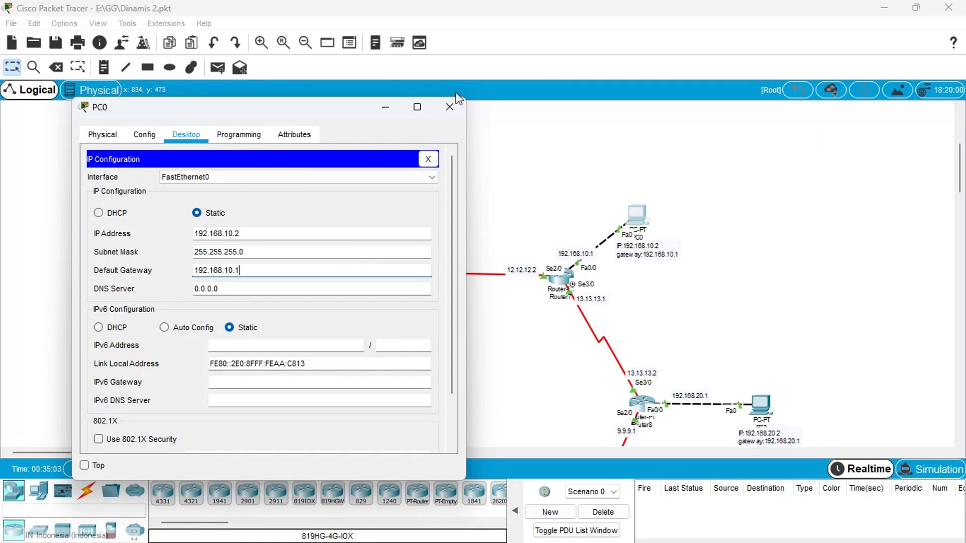
left_click(448, 110)
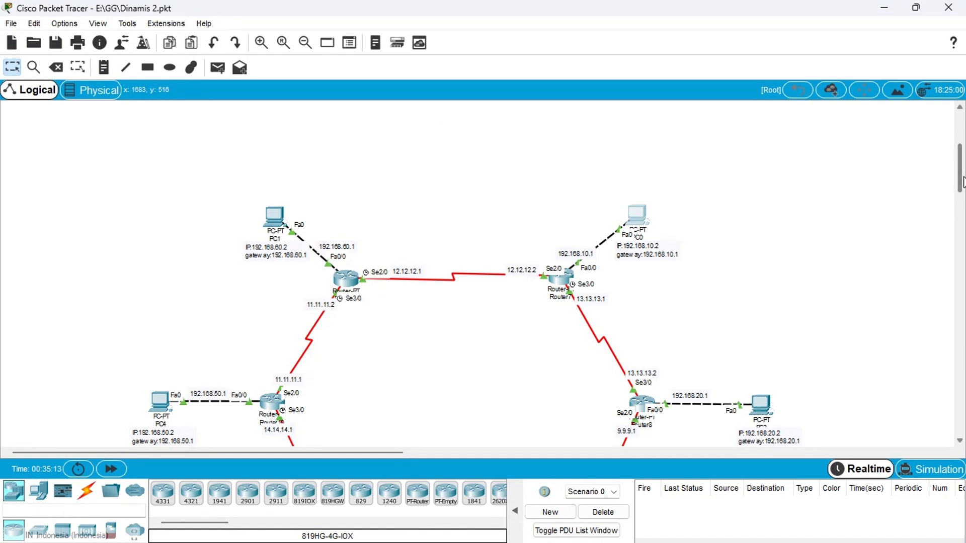
Set PC2's static IP address to 192.168.20.2 with subnet mask 255.255.255.0.
mouse_move(962, 181)
left_mouse_down()
mouse_move(953, 202)
mouse_move(951, 192)
left_mouse_up()
left_click(760, 266)
left_click(358, 186)
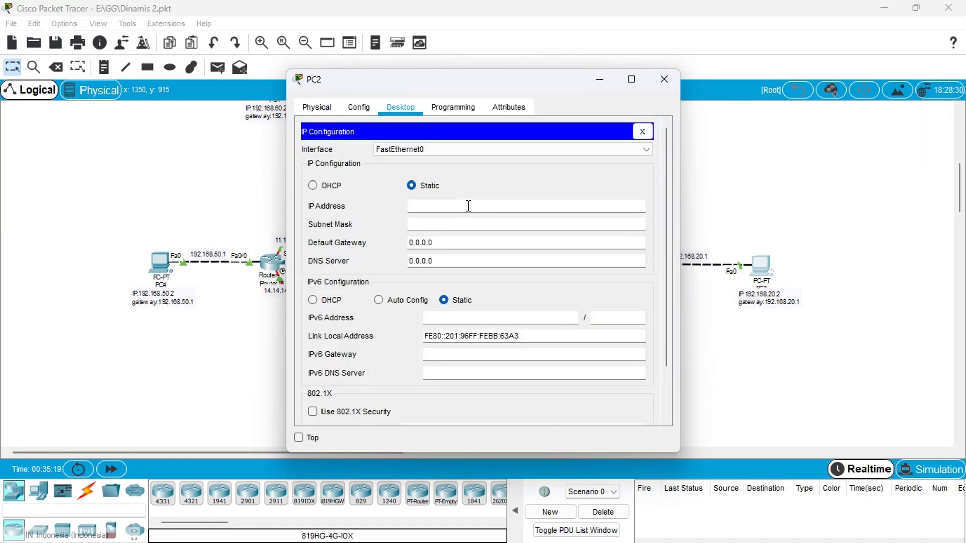
left_click(469, 205)
type("19")
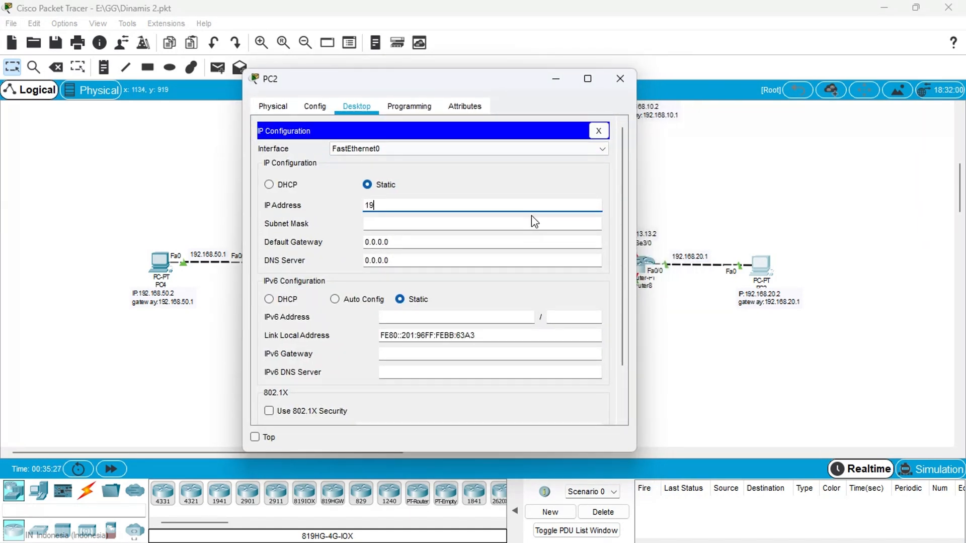
type("2.168.20.2")
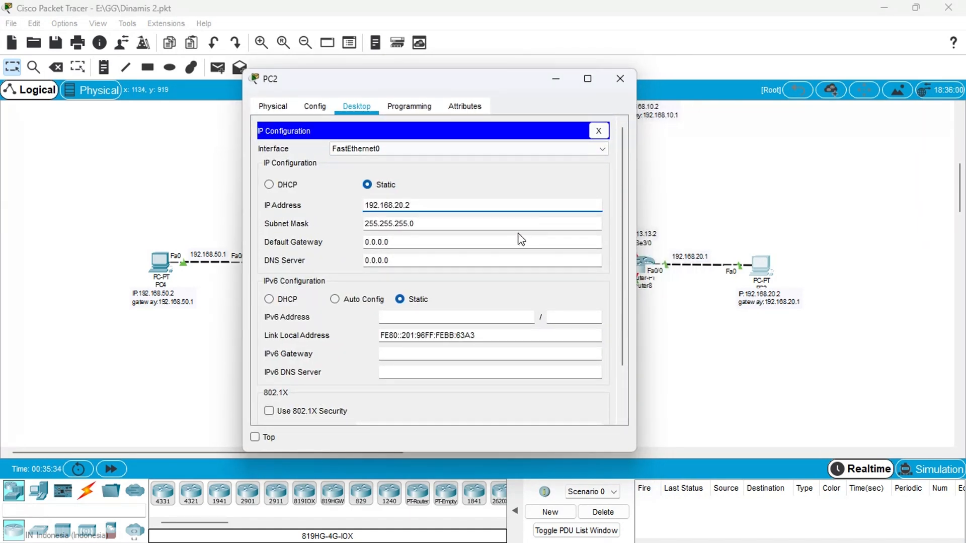
Set PC2's default gateway to 192.168.20.1 and close its configuration window.
left_click(521, 240)
key("BackSpace")
key("BackSpace")
key("BackSpace")
key("BackSpace")
key("BackSpace")
key("BackSpace")
key("BackSpace")
type("192.168")
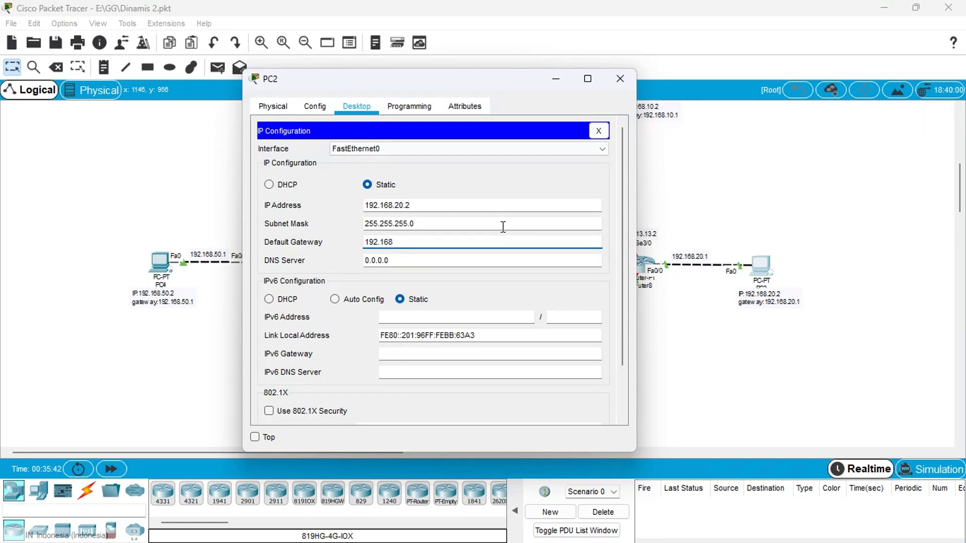
type(".20.1")
left_click(619, 78)
Set PC7's static IP address to 192.168.30.2 with subnet mask 255.255.255.0.
left_click_drag(960, 197, 961, 219)
left_click(653, 327)
left_click(401, 107)
left_click(345, 179)
left_click_drag(517, 87, 412, 105)
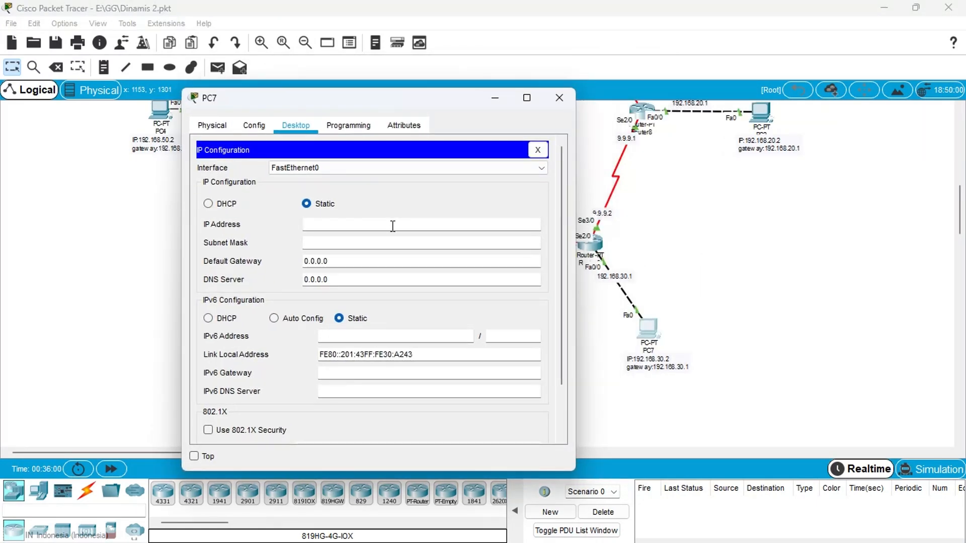
left_click(373, 225)
type("192.168.30.2")
key("Tab")
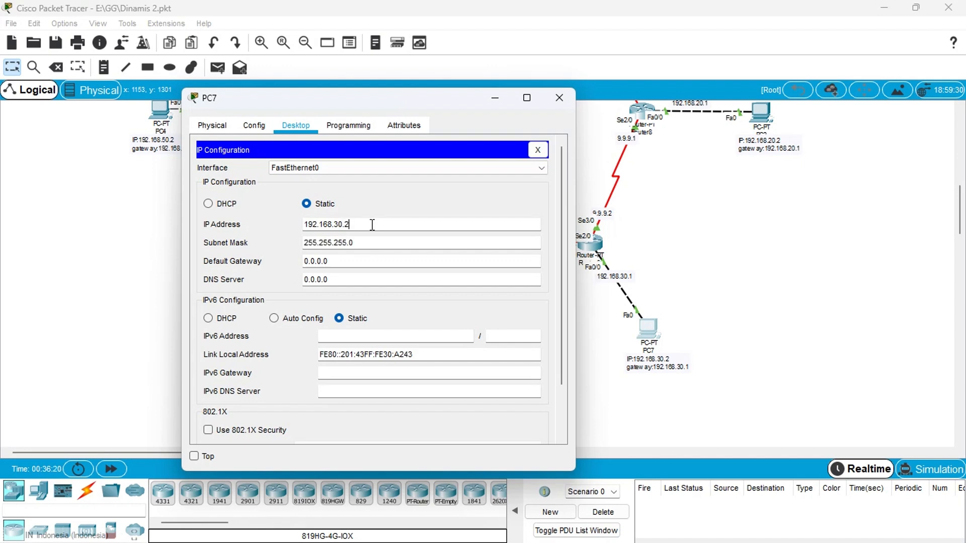
Set PC7's default gateway to 192.168.30.1, the address labelled beneath the PC.
left_click(370, 258)
key("BackSpace")
key("BackSpace")
key("BackSpace")
key("BackSpace")
key("BackSpace")
key("BackSpace")
key("BackSpace")
type("192.168.30")
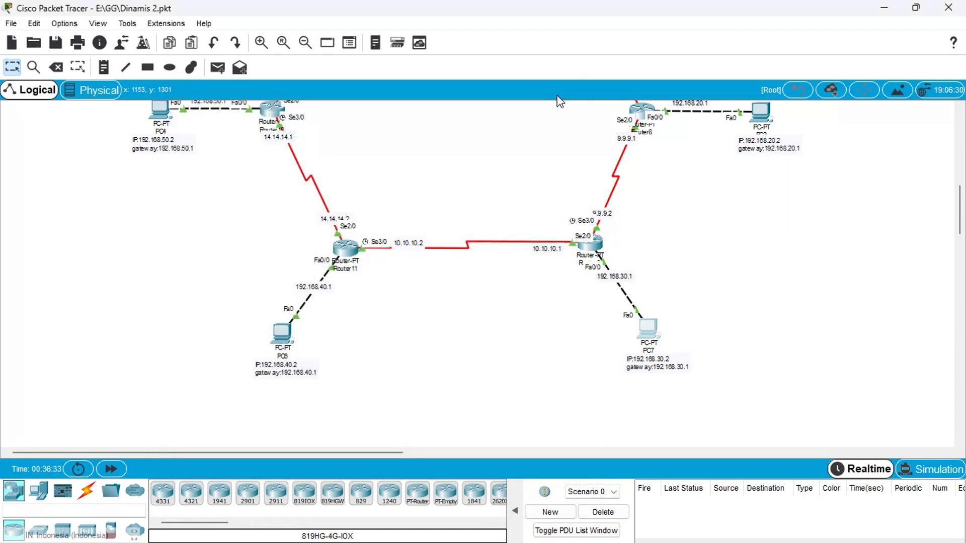
Set PC6's static IP address to 192.168.40.2 on its FastEthernet0 interface.
left_click(281, 332)
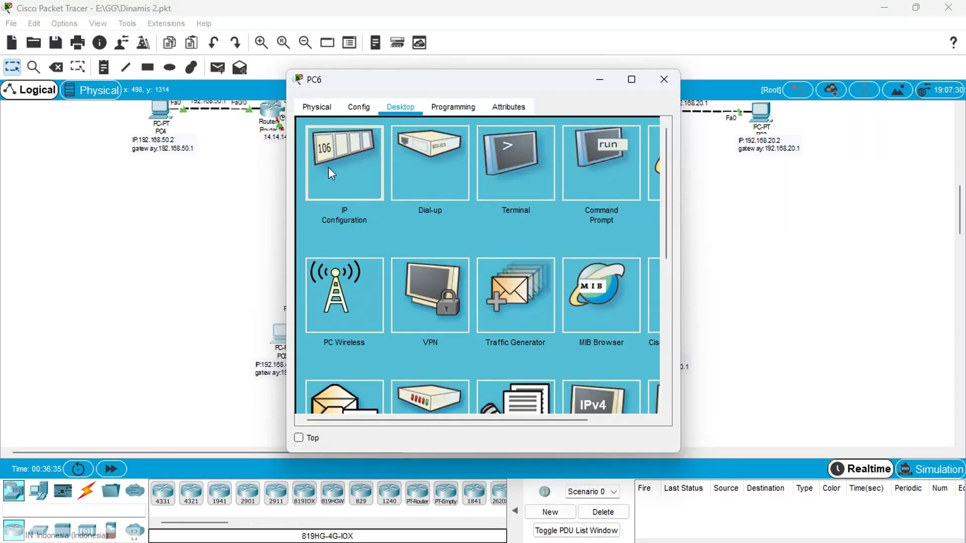
left_click(328, 167)
left_click_drag(554, 96, 644, 97)
left_click(525, 221)
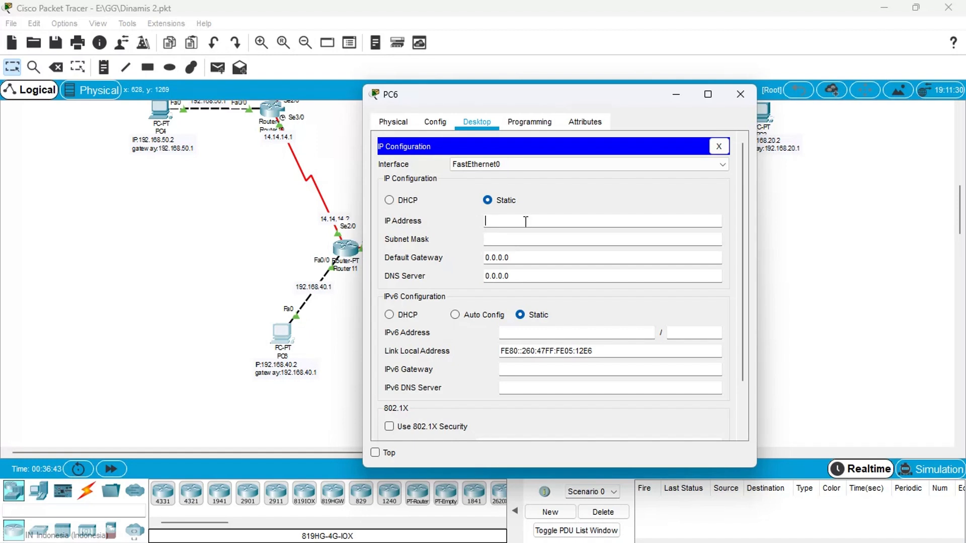
type("192.168.")
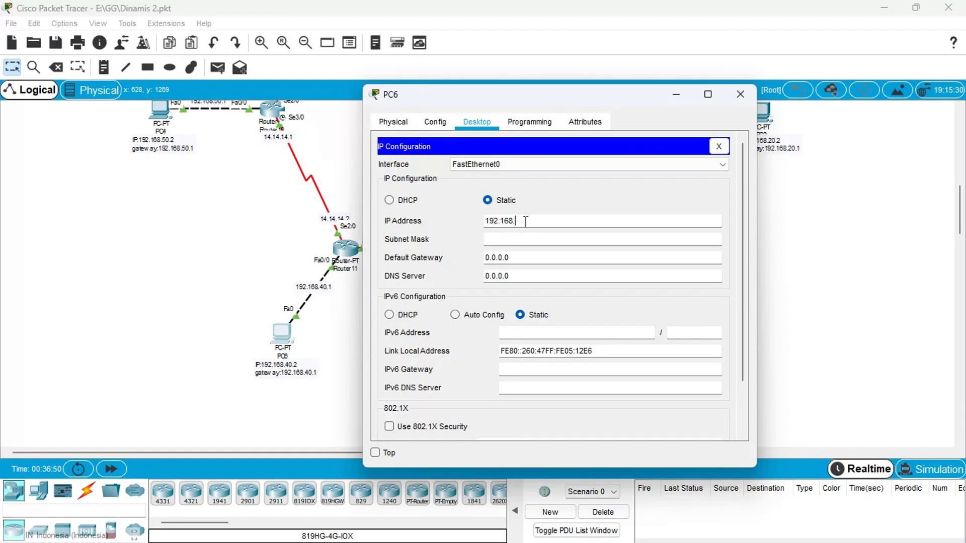
type("40.2")
Set PC6's default gateway to 192.168.40.1, the address labelled beneath the PC.
left_click(548, 257)
key("BackSpace")
key("BackSpace")
key("BackSpace")
key("BackSpace")
key("BackSpace")
key("BackSpace")
key("BackSpace")
type("1")
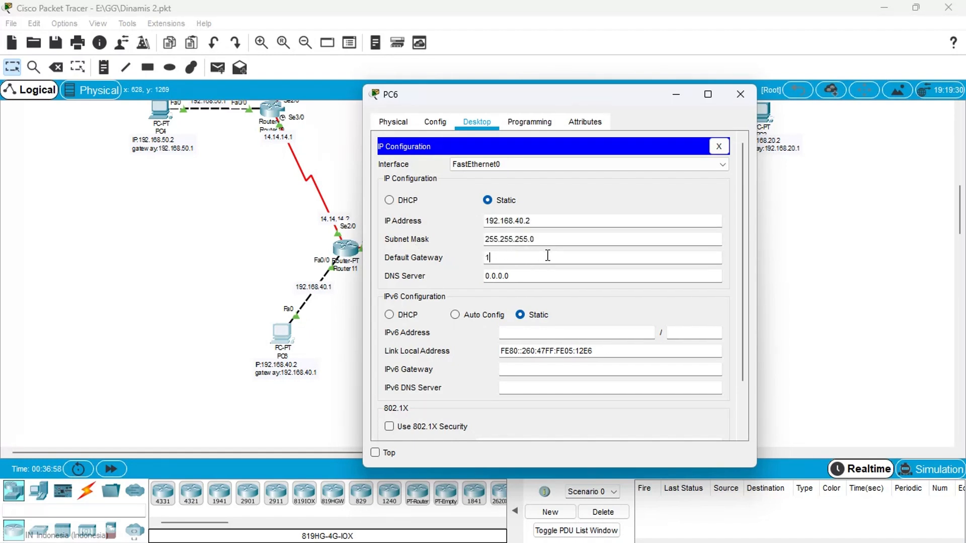
type("92.169.40.1")
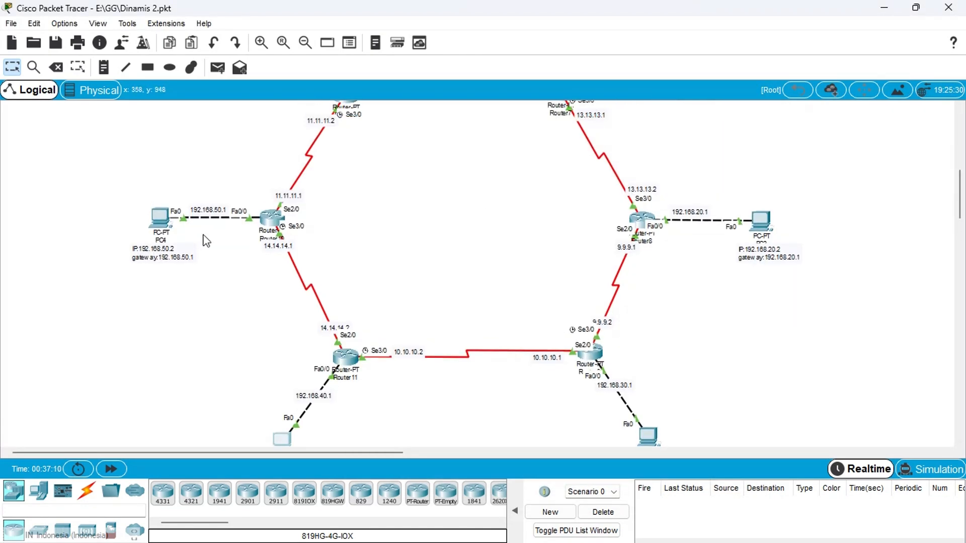
Set PC4's static IP address to 192.168.50.2 on its FastEthernet0 interface.
left_click(160, 217)
left_click(322, 171)
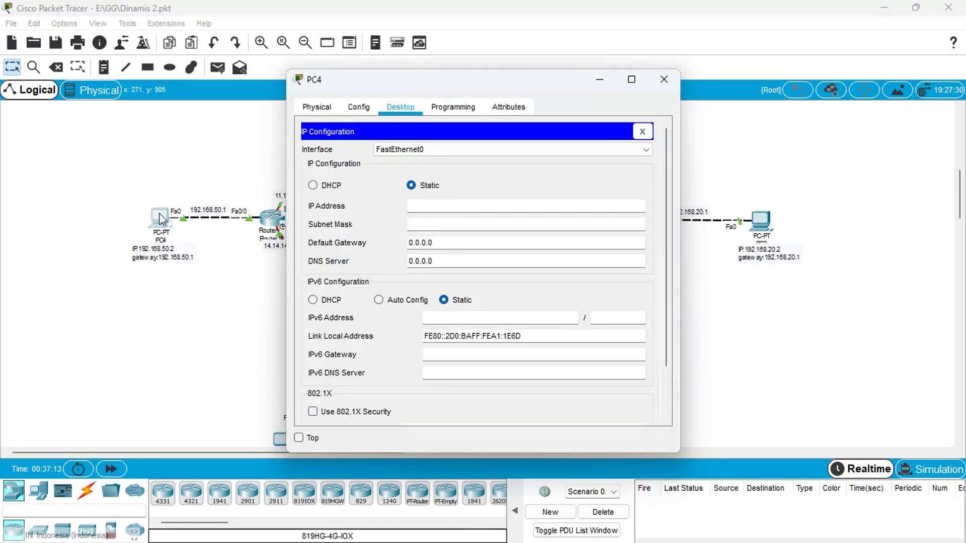
left_click(481, 203)
type("192.168.50.2")
Set PC4's default gateway to 192.168.50.1 and close its configuration window.
left_click(477, 243)
type("192.")
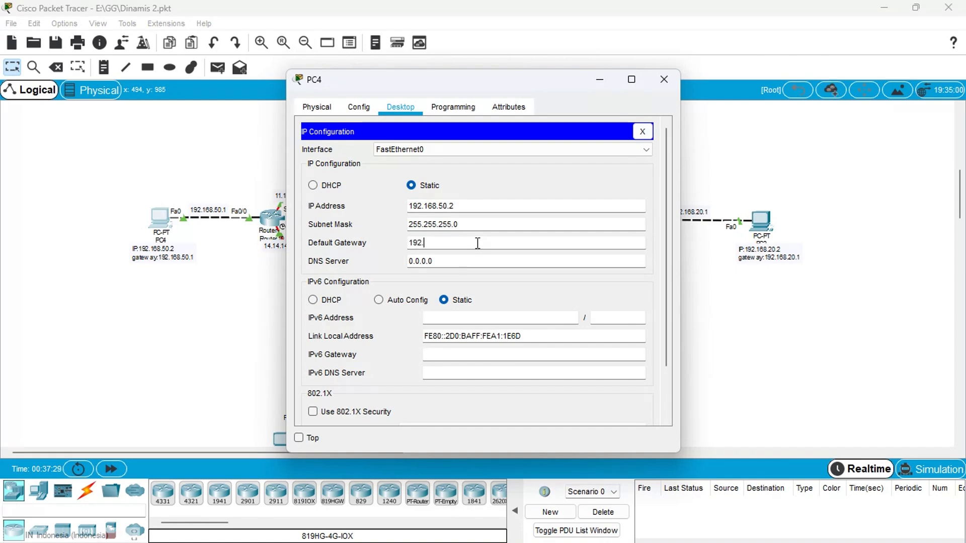
type("168.50.1")
left_click(664, 79)
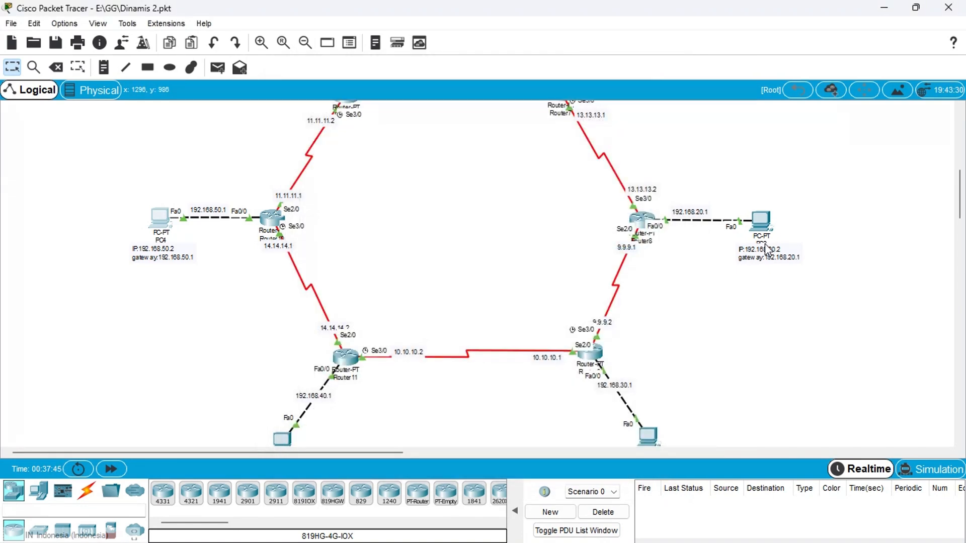
Set PC1's static IP address to 192.168.60.2 with subnet mask 255.255.255.0.
scroll(766, 250, "up", 5)
left_click(274, 231)
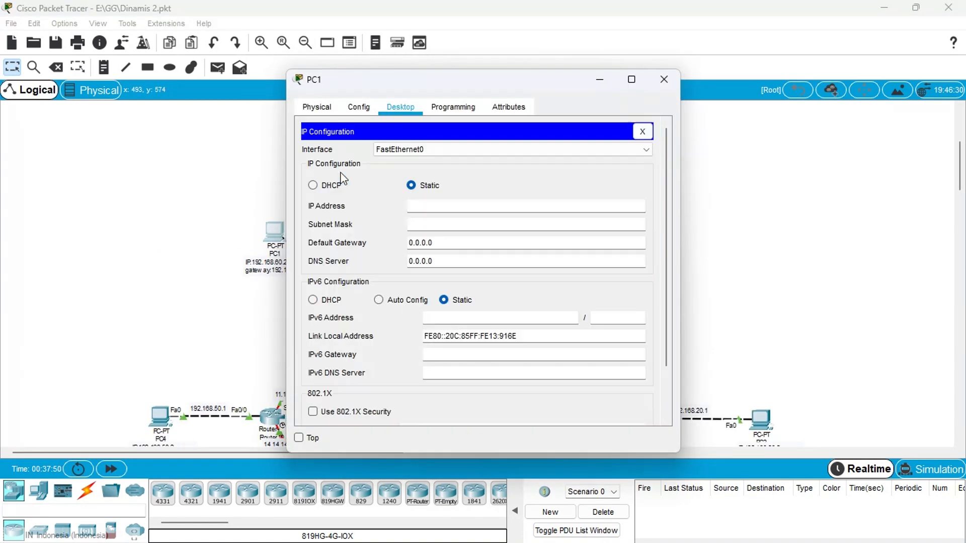
left_click_drag(413, 91, 534, 120)
left_click(562, 236)
type("192.16")
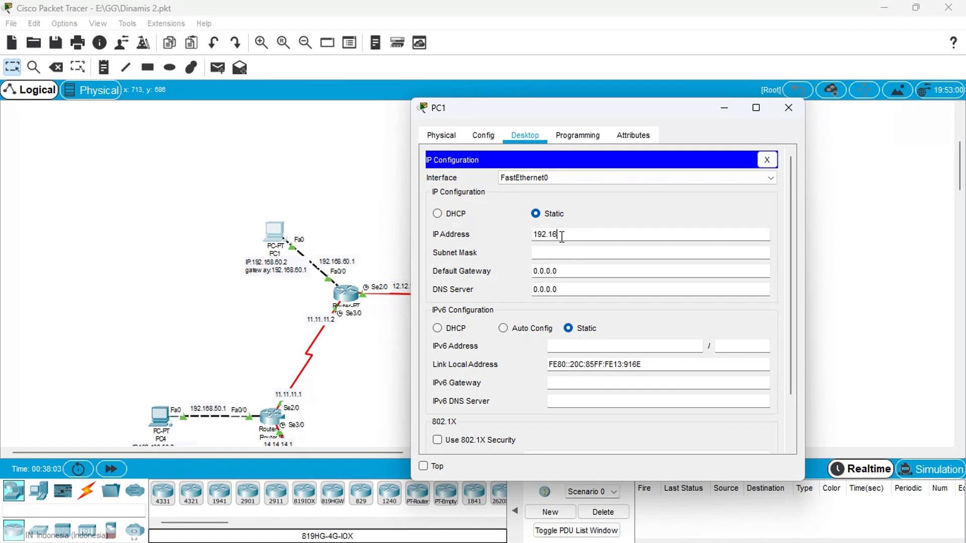
type("8.60.2")
key("Tab")
Set PC1's default gateway to 192.168.60.1 and close its configuration window.
key("Tab")
type("192.168")
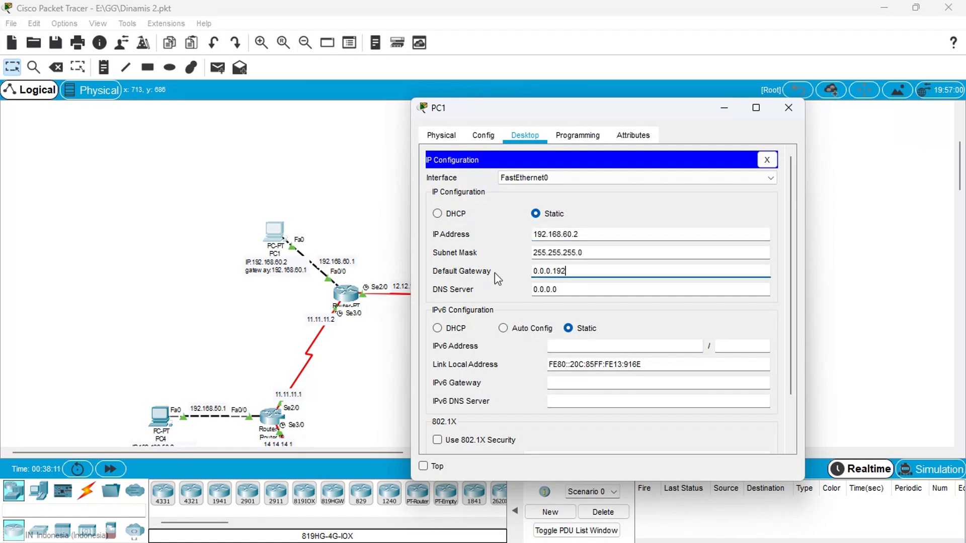
key("BackSpace")
key("BackSpace")
key("BackSpace")
key("BackSpace")
key("BackSpace")
key("BackSpace")
key("BackSpace")
key("BackSpace")
key("BackSpace")
key("BackSpace")
key("BackSpace")
key("BackSpace")
key("BackSpace")
type("192.168.")
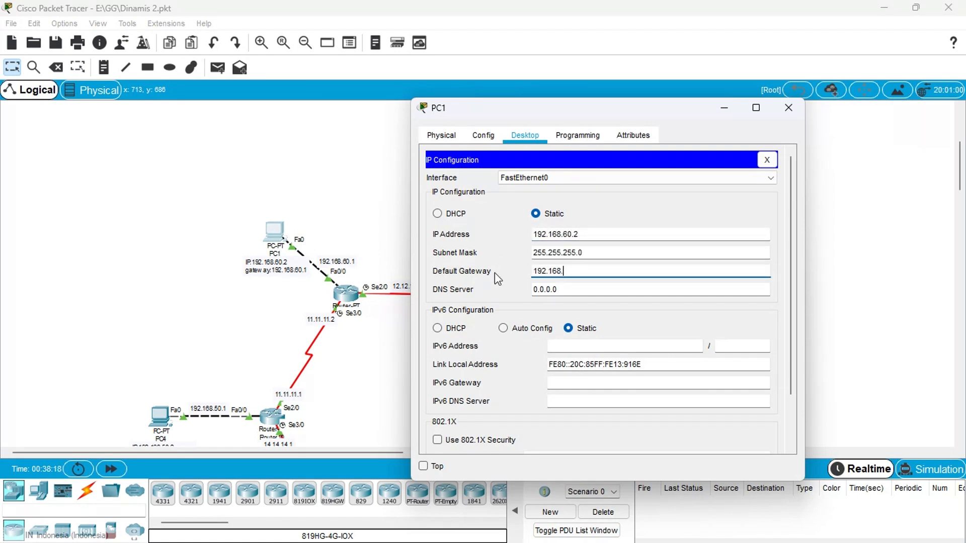
type("60.1")
left_click(788, 107)
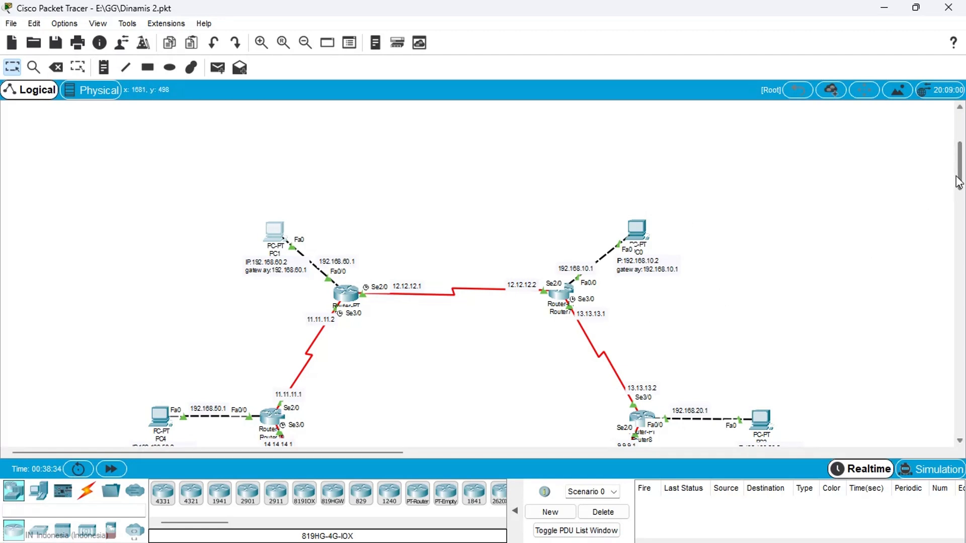
Configure Router7's FastEthernet0/0 with IP address 192.168.10.1 and subnet mask 255.255.255.0, and turn the port on.
left_click_drag(962, 183, 961, 201)
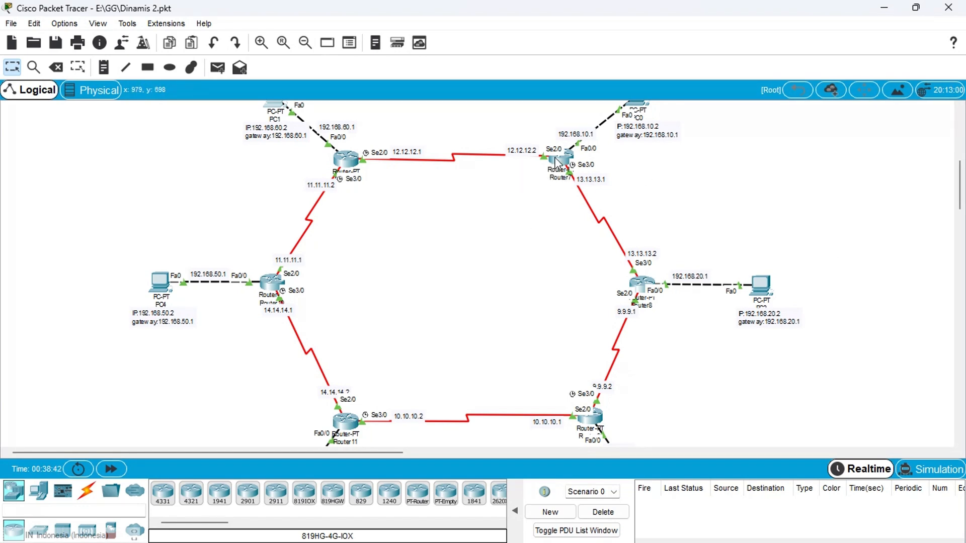
mouse_move(564, 163)
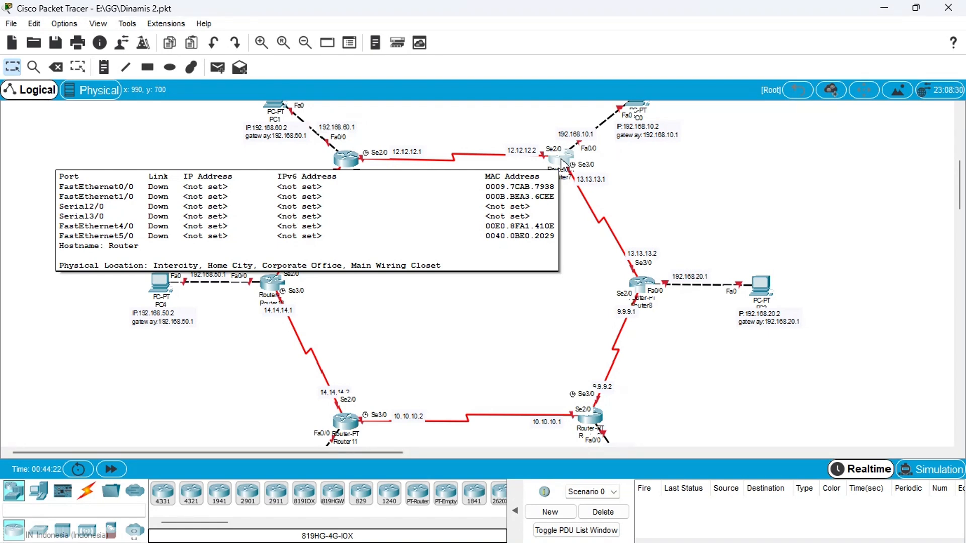
left_click(561, 159)
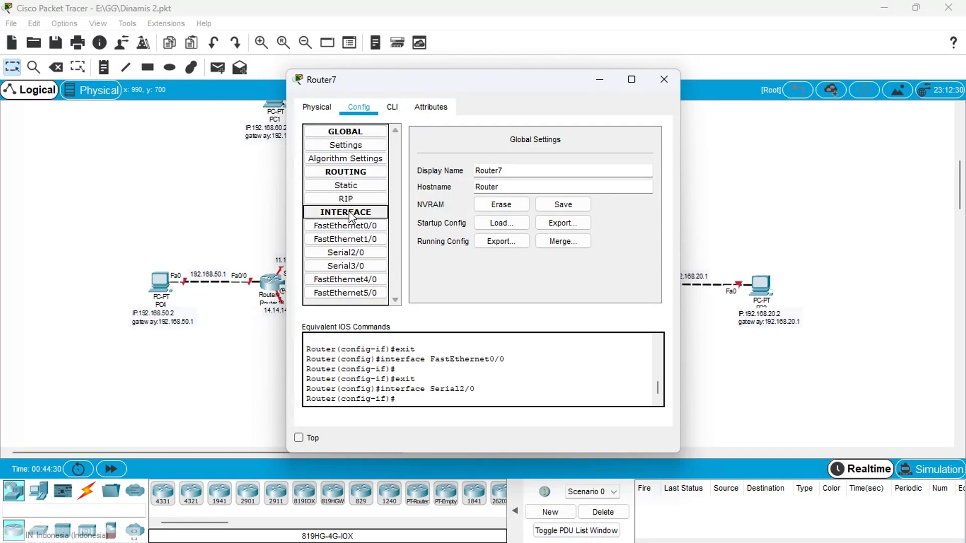
left_click(361, 227)
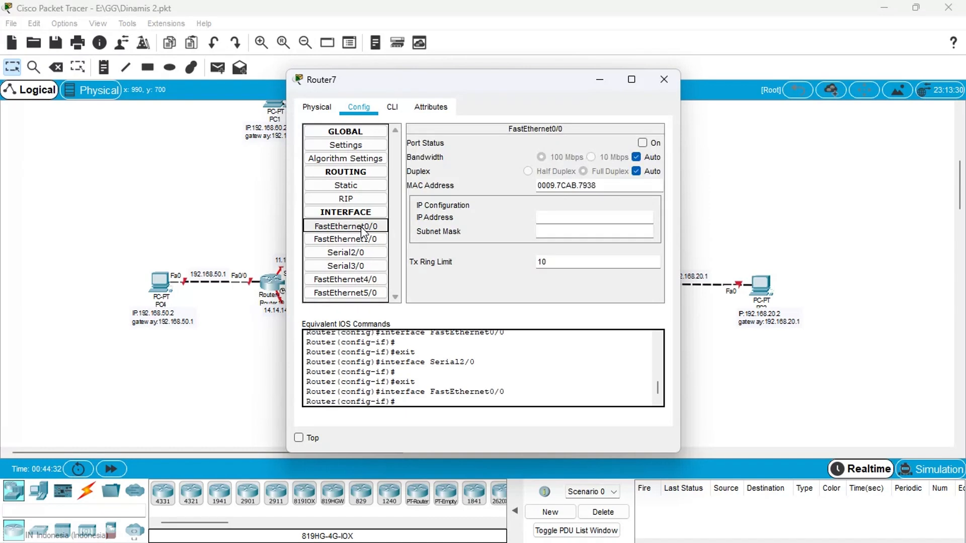
left_click(599, 214)
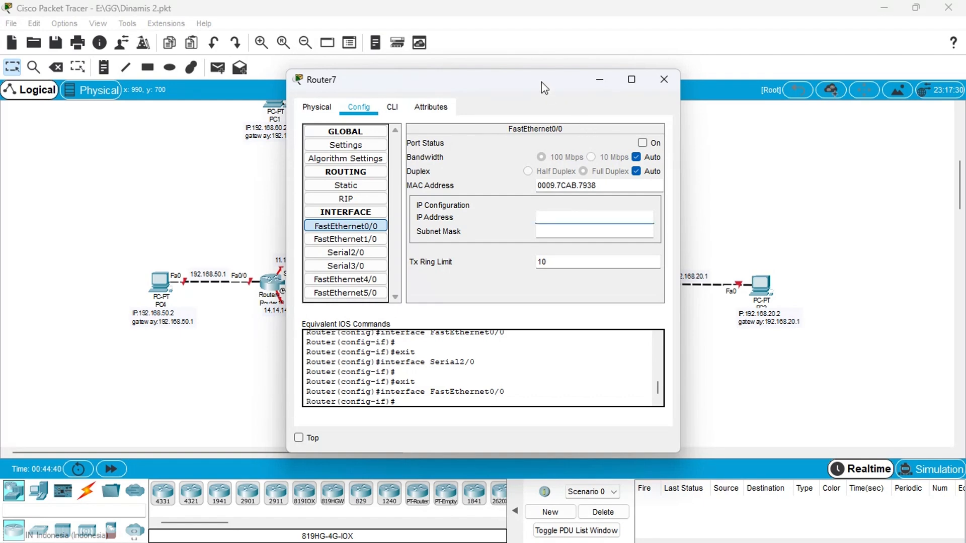
left_click_drag(537, 80, 382, 115)
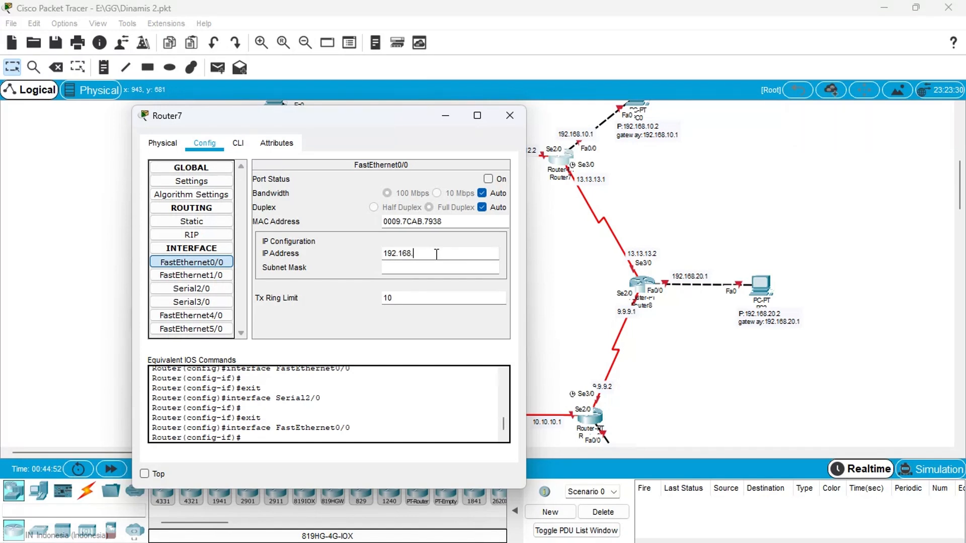
type("2")
key("BackSpace")
type("10.1")
left_click(436, 268)
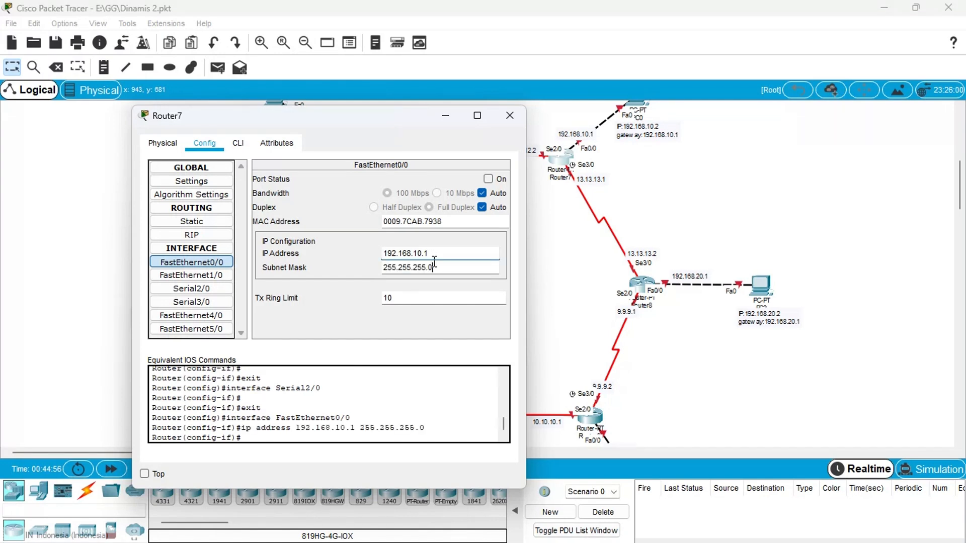
left_click(488, 179)
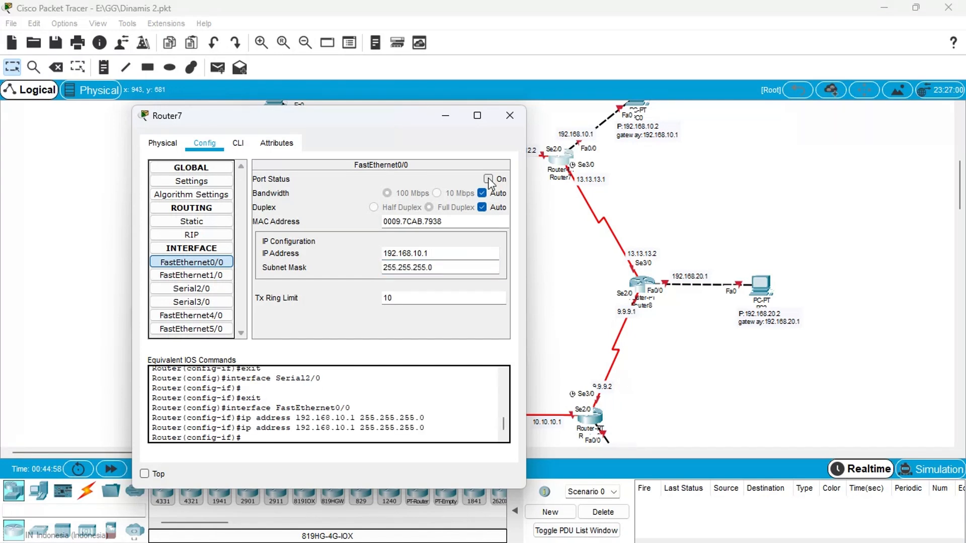
Turn on Router7's Serial2/0 port and assign it IP address 12.12.12.2 with subnet mask 255.0.0.0.
left_click(183, 291)
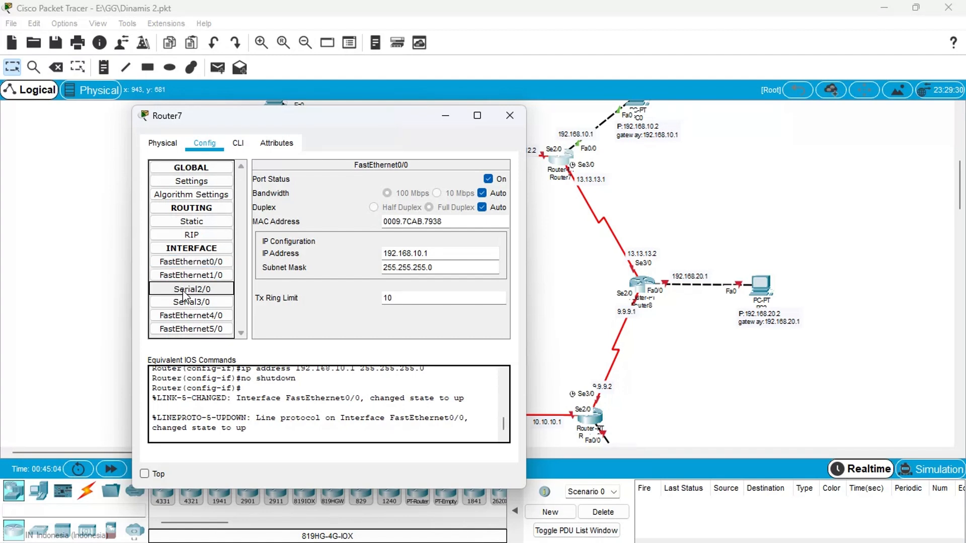
left_click(488, 179)
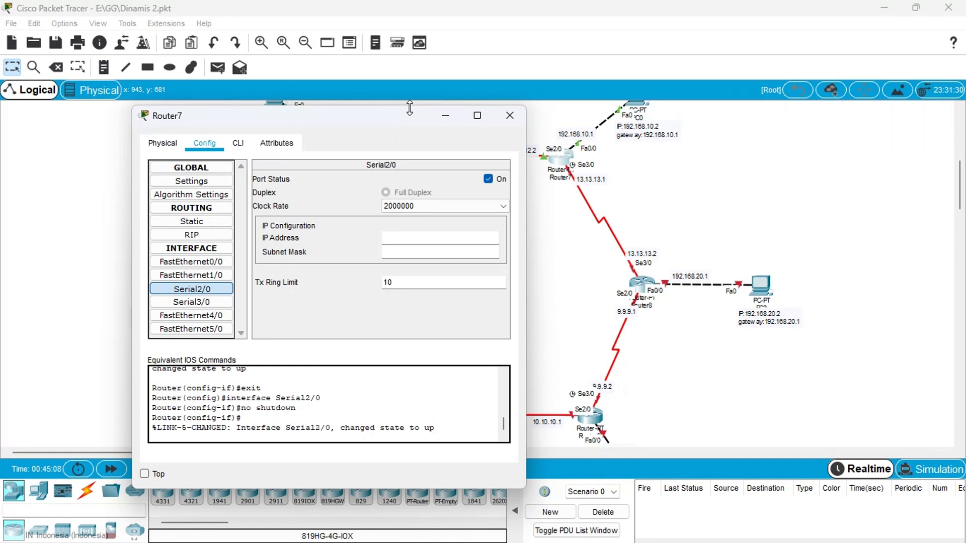
left_click_drag(410, 108, 354, 109)
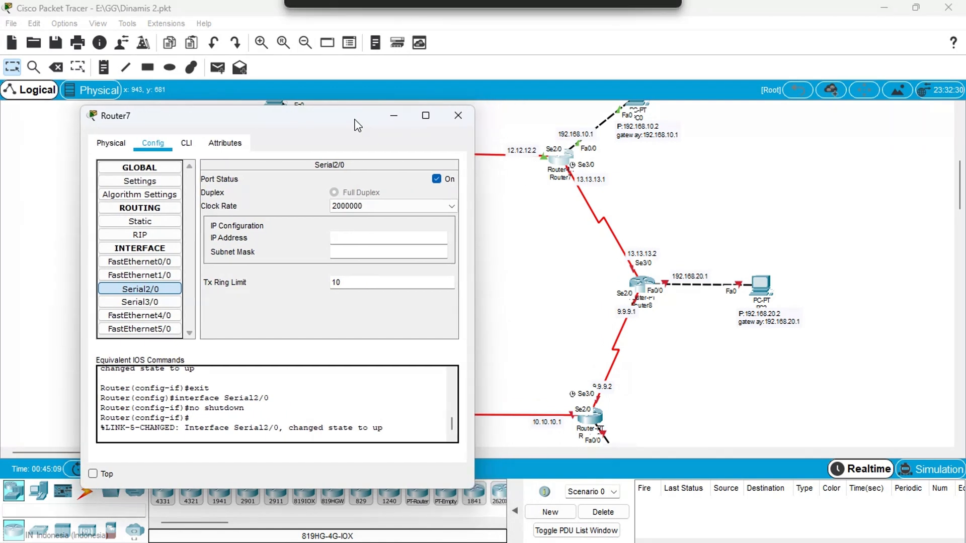
left_click(364, 236)
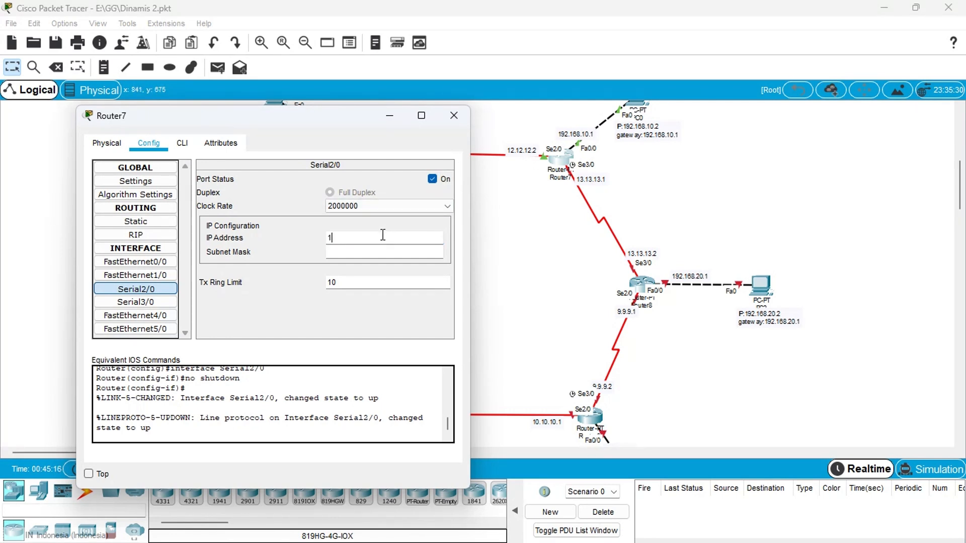
type("2.12.12.2")
left_click(385, 252)
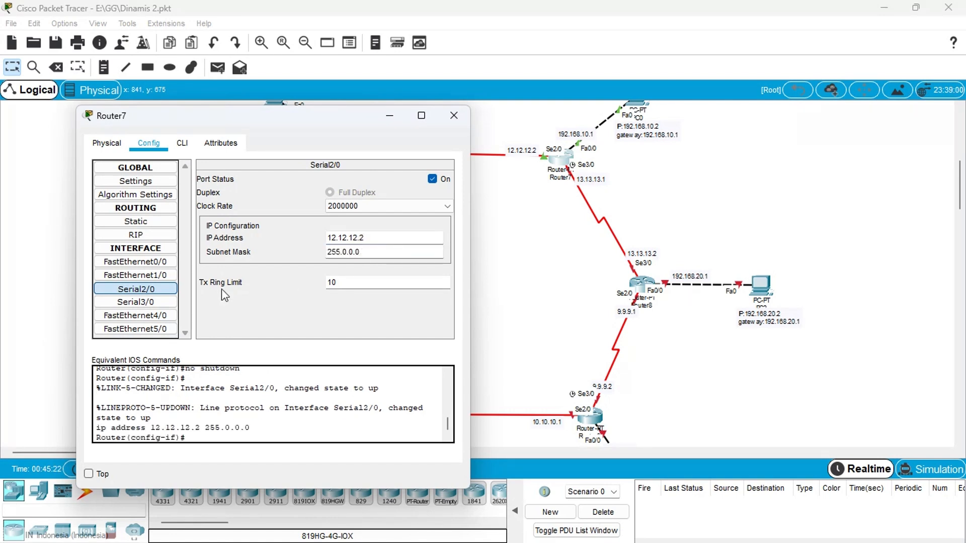
Turn on Router7's Serial3/0 port with IP address 13.13.13.1 and mask 255.0.0.0, and close the router's window.
left_click(151, 302)
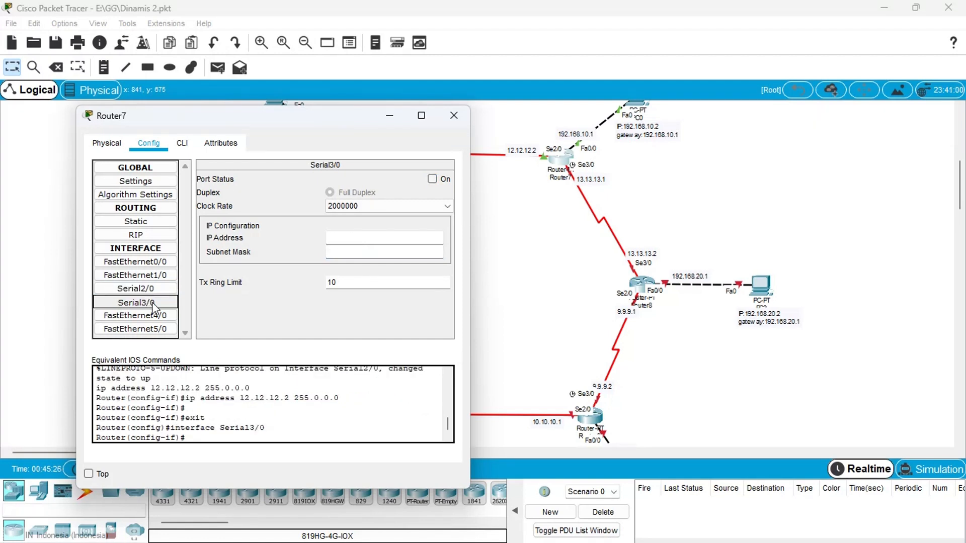
left_click(432, 181)
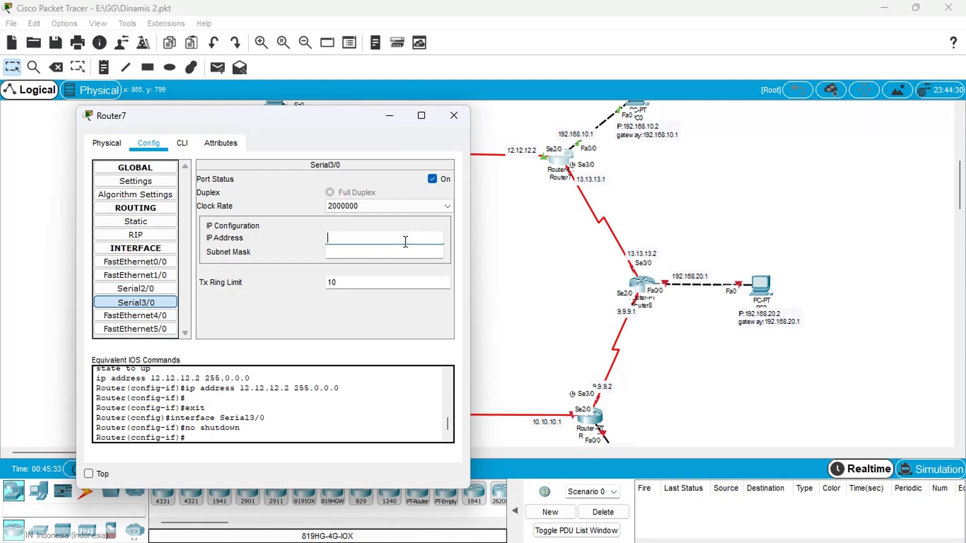
type("13.13.13.1")
left_click(384, 252)
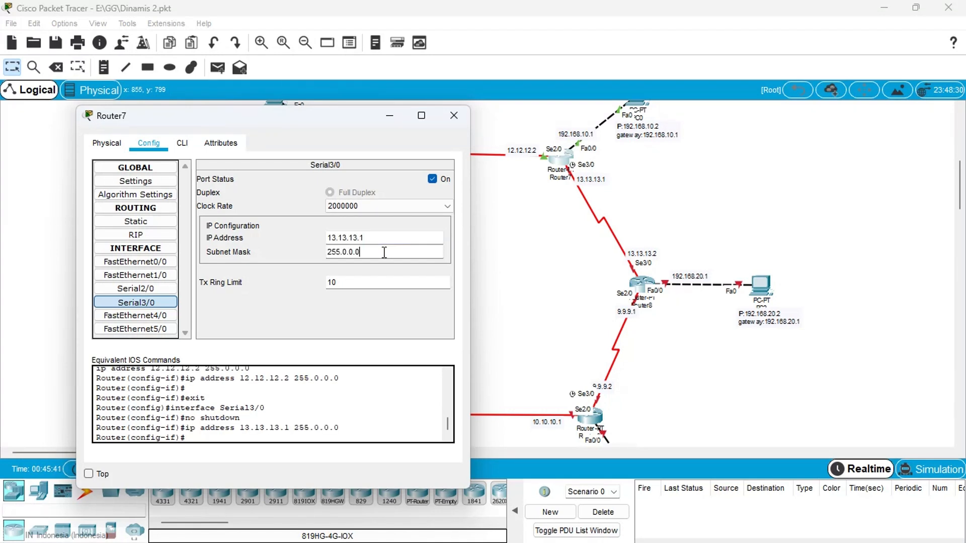
left_click(455, 117)
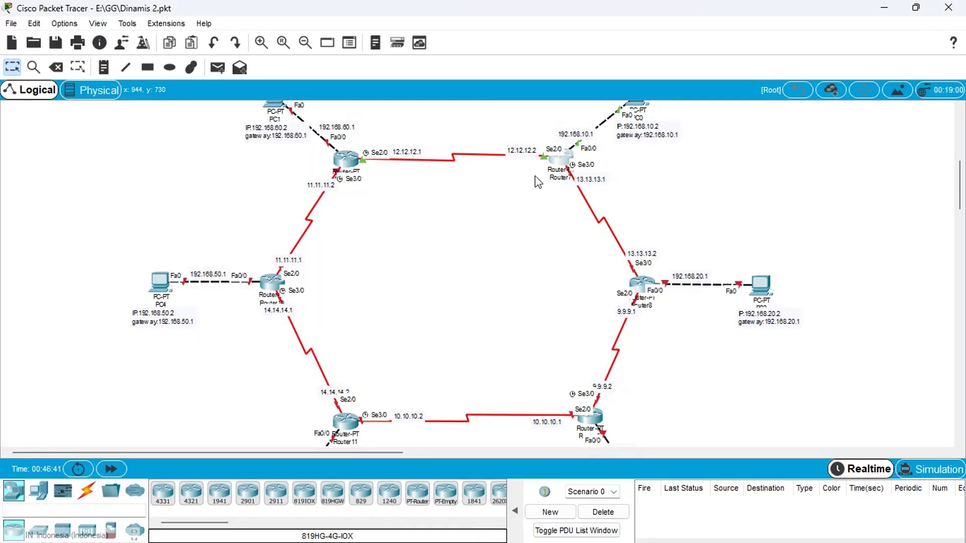
Turn on Router8's FastEthernet0/0 port and assign it IP address 192.168.20.1.
left_click(638, 289)
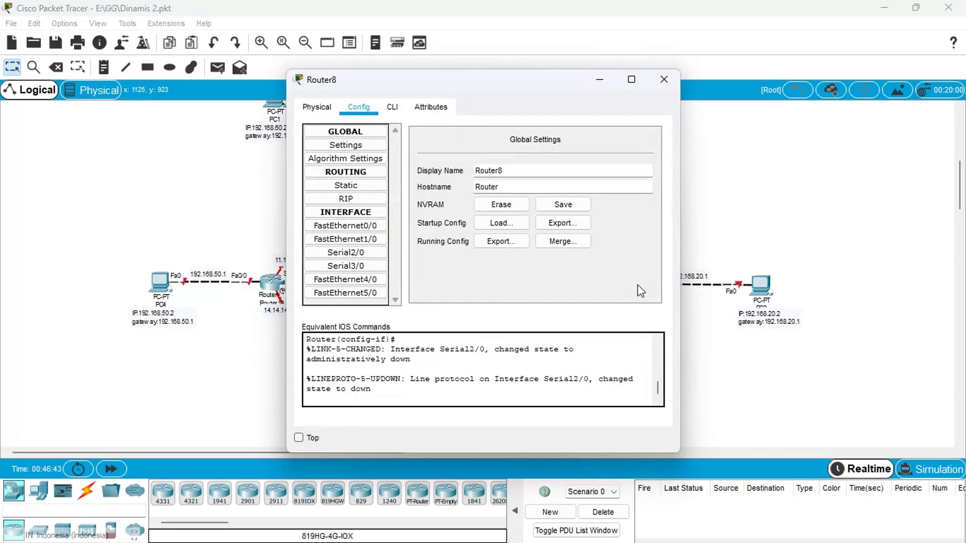
left_click(324, 226)
left_click(643, 143)
left_click(596, 217)
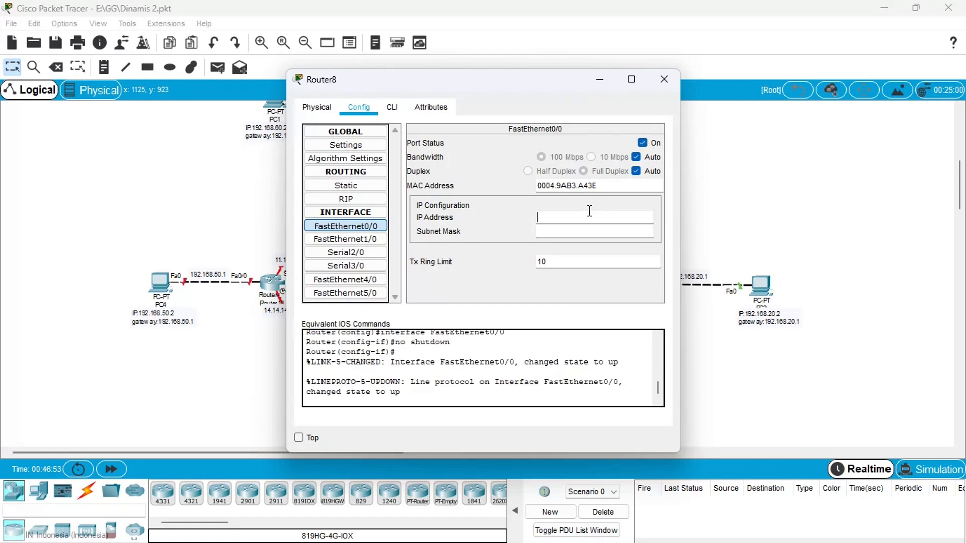
type("192.168")
left_click_drag(559, 84, 436, 94)
type("20.1")
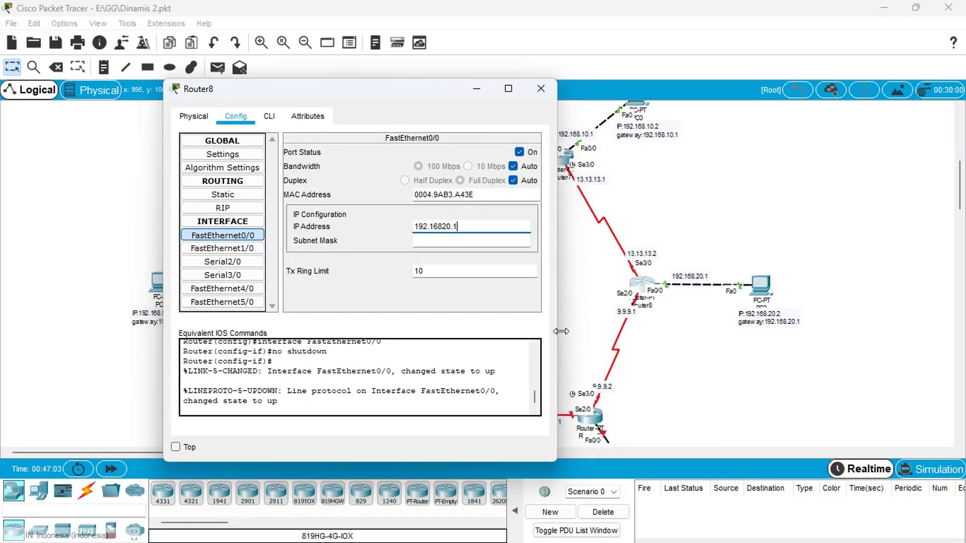
key("Tab")
left_click(547, 228)
left_click(477, 227)
type("192.168.20.1")
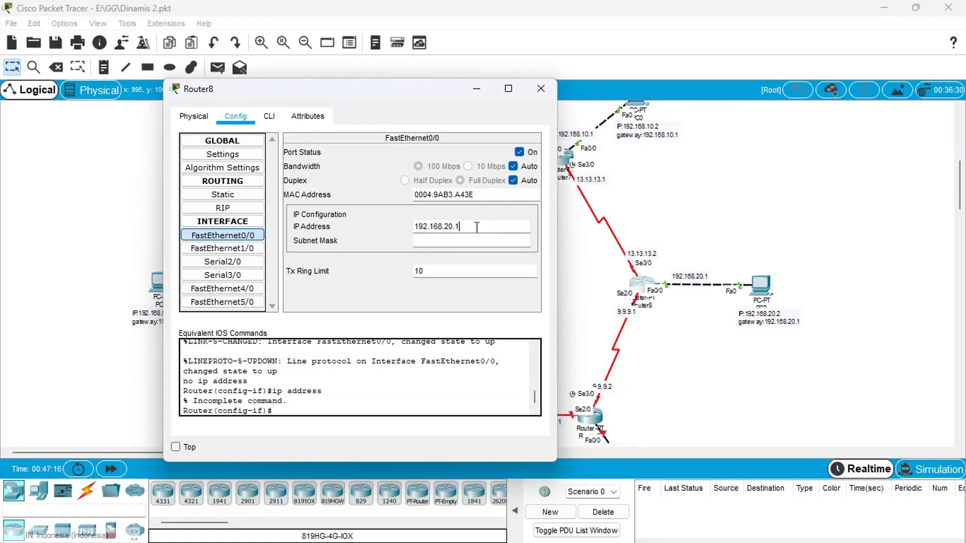
Turn on Router8's Serial2/0 port and set its IP address to 9.9.9.1.
left_click(223, 262)
left_click(519, 151)
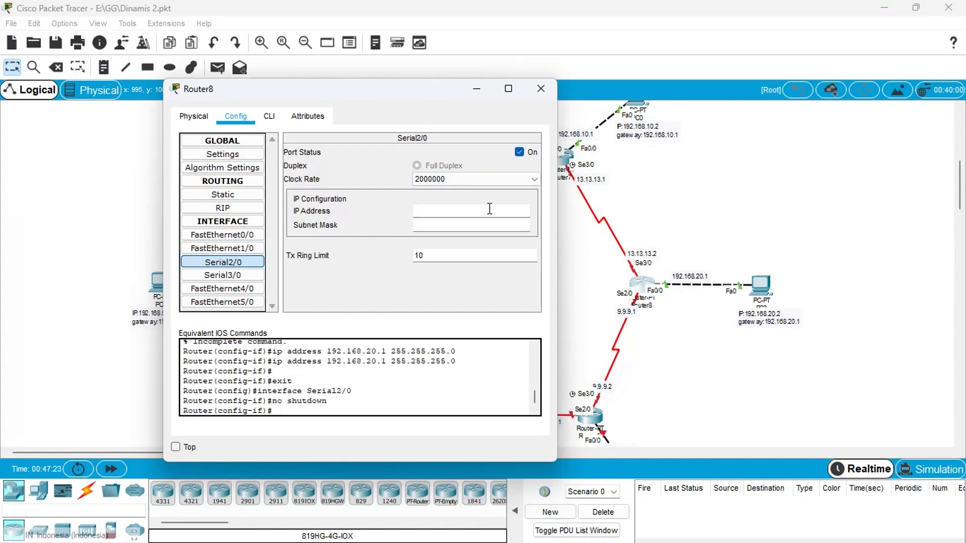
left_click(490, 211)
type("9.9.9.1")
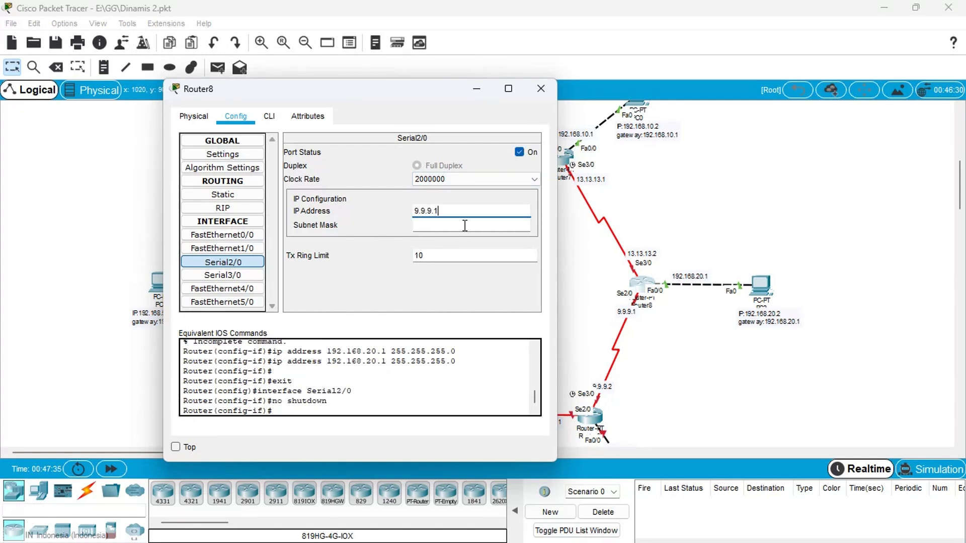
Turn on Router8's Serial3/0 port with IP address 13.13.13.2 and its subnet mask, and close the router's window.
left_click(223, 275)
left_click(519, 151)
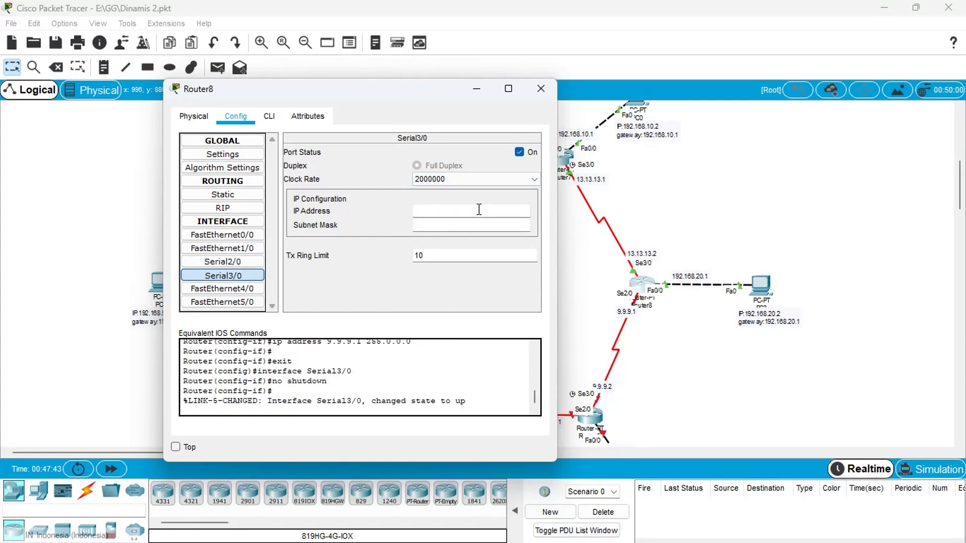
type("13.13.13.2")
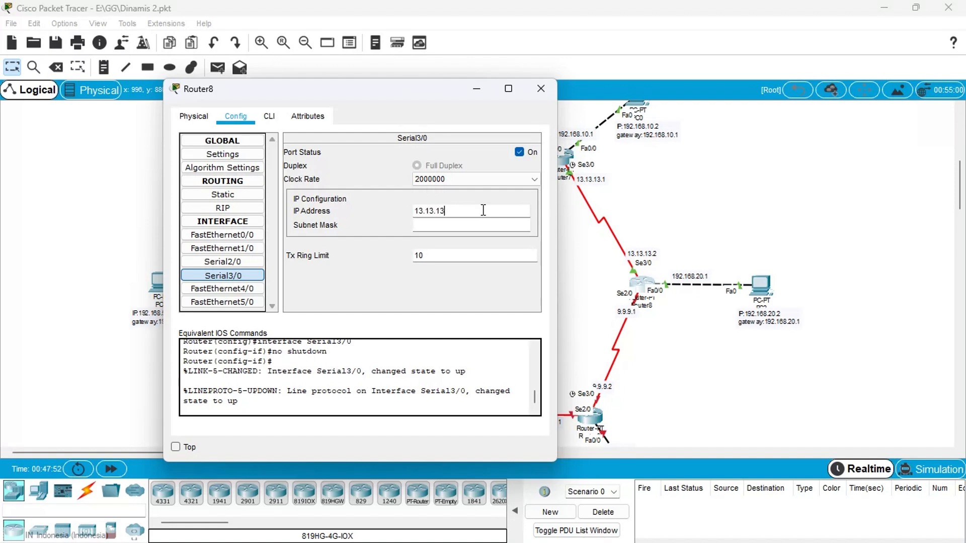
left_click(480, 225)
left_click(541, 88)
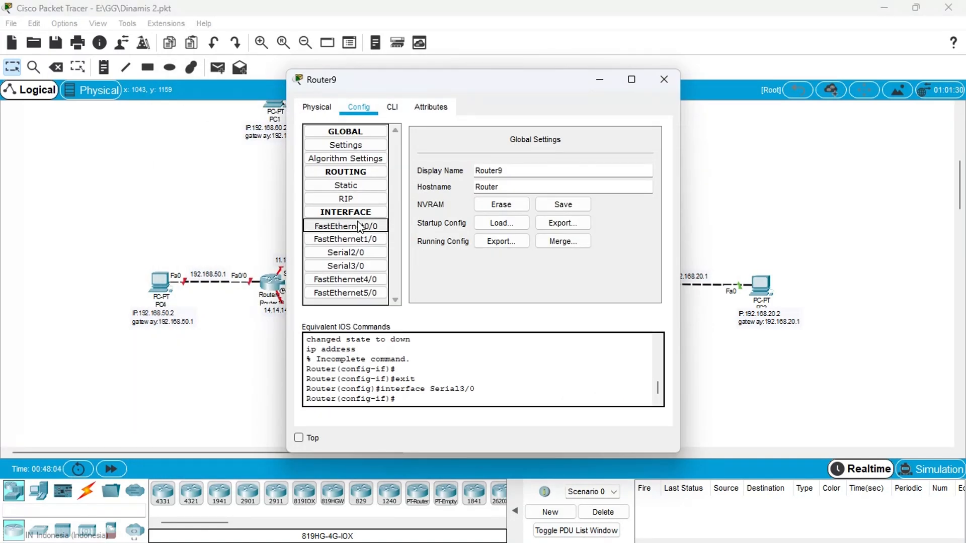
Turn on Router9's FastEthernet0/0 port and assign it IP address 192.168.30.1 with subnet mask 255.255.255.0.
left_click(360, 226)
left_click_drag(453, 79, 335, 80)
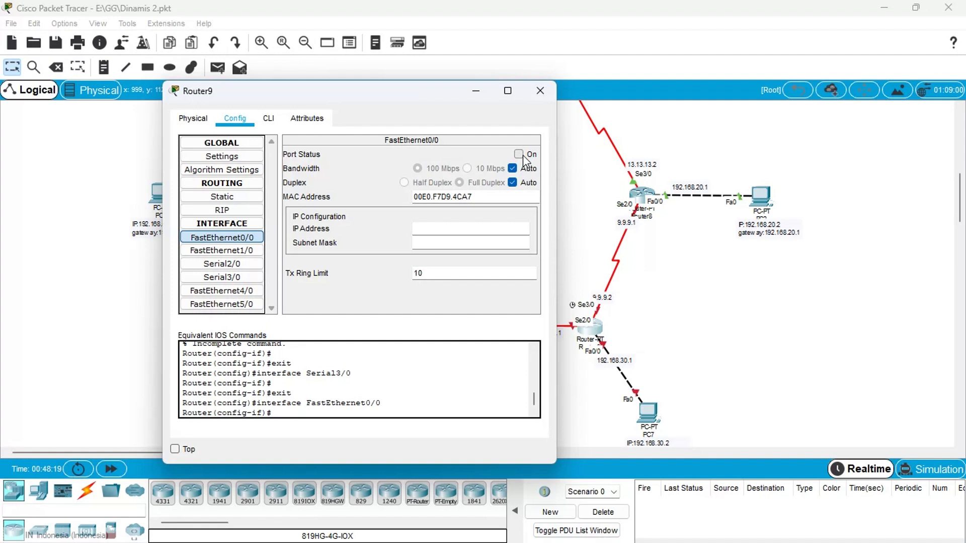
left_click(519, 154)
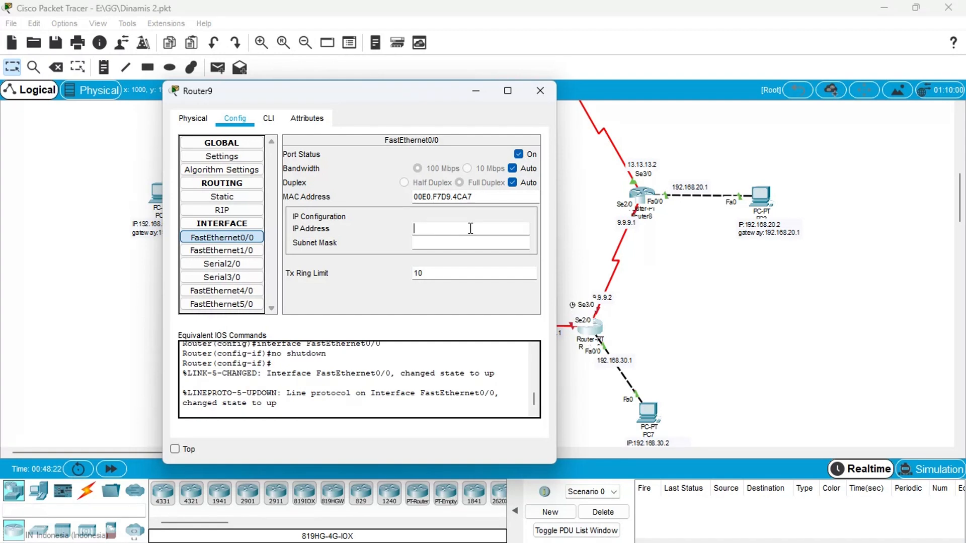
left_click(470, 228)
type("192.168.30.1")
left_click(470, 242)
Turn on Router9's Serial2/0 port and assign it IP address 10.10.10.1 with subnet mask 255.0.0.0.
left_click(222, 263)
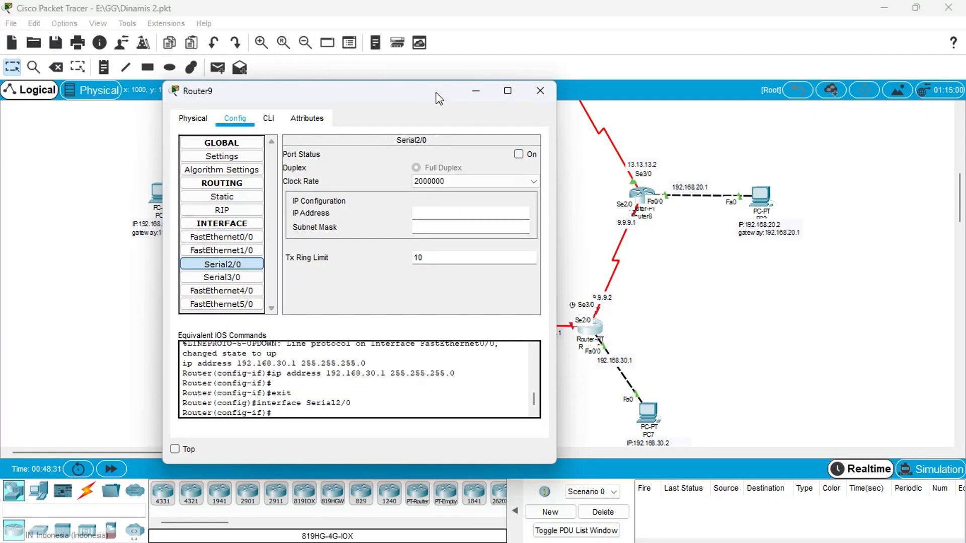
left_click_drag(436, 92, 360, 87)
left_click(442, 149)
left_click(422, 209)
type("1")
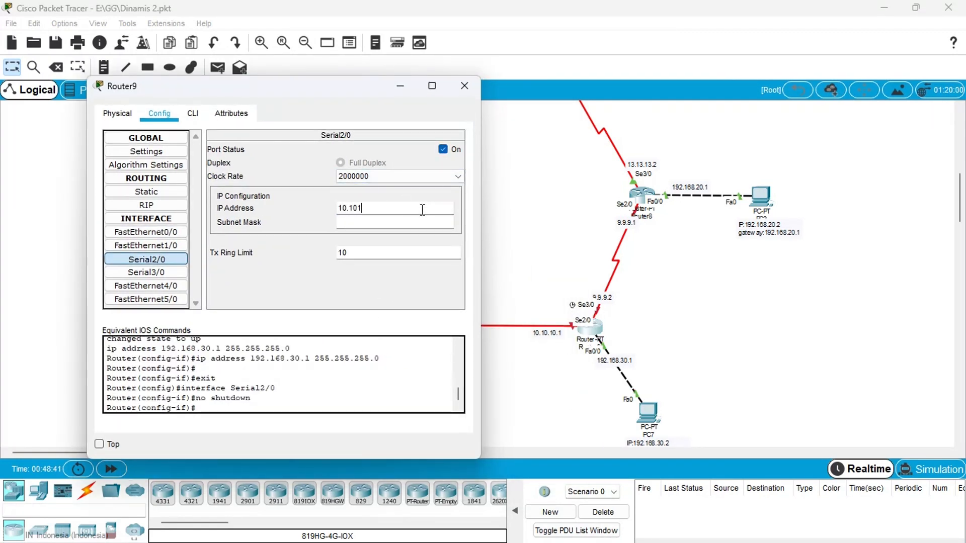
type("0.10.10.1")
left_click(422, 223)
Turn on Router9's Serial3/0 port with IP address 9.9.9.2 and mask 255.0.0.0, and close the router's window.
left_click(147, 272)
left_click(443, 149)
left_click(407, 207)
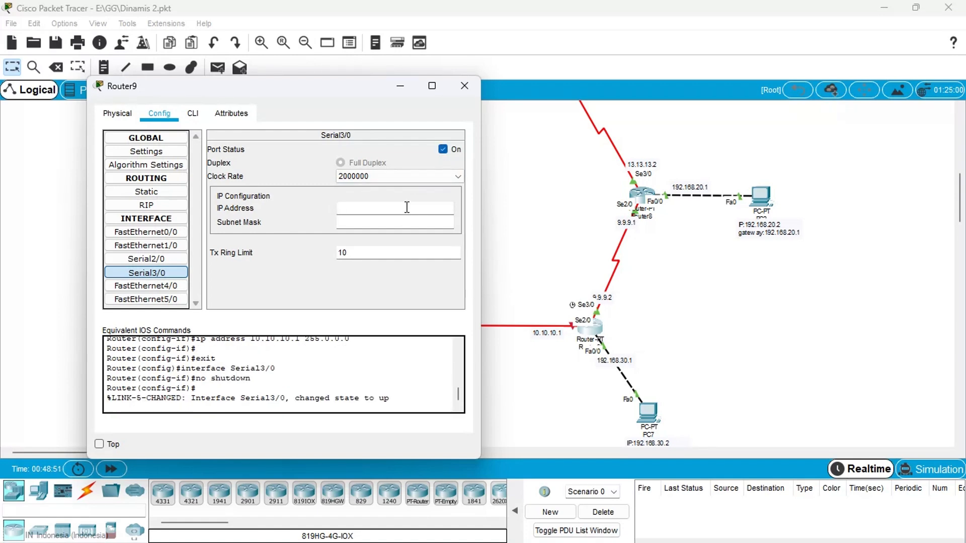
type("9.9.9.2")
key("Tab")
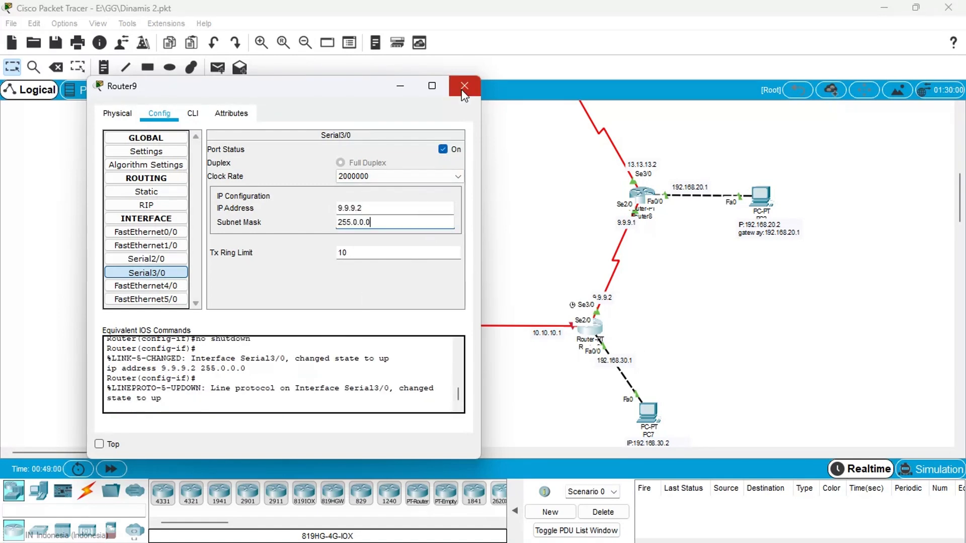
left_click(464, 85)
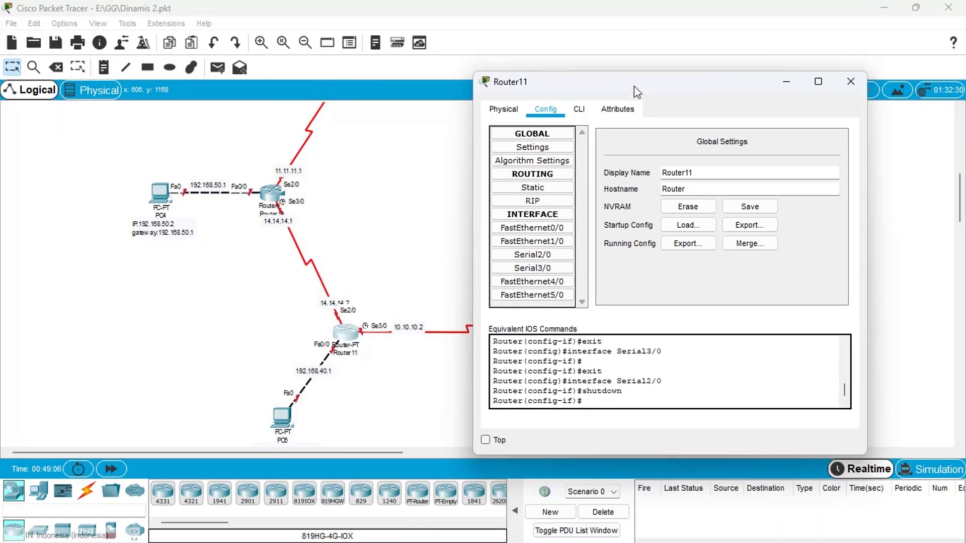
Turn on Router11's FastEthernet0/0 port and assign it IP address 192.168.40.1 with subnet mask 255.255.255.0.
left_click(532, 228)
left_click(829, 145)
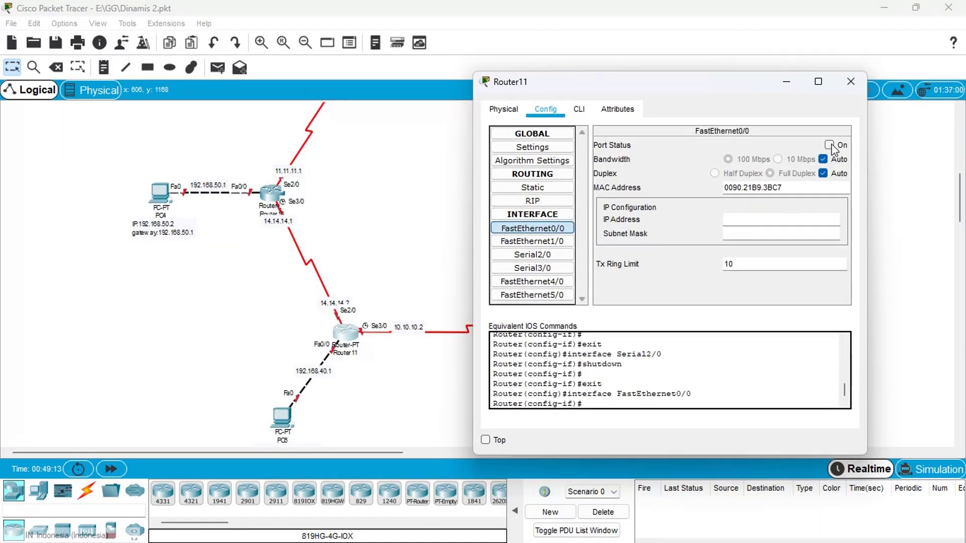
left_click(784, 220)
type("192.168.40.1")
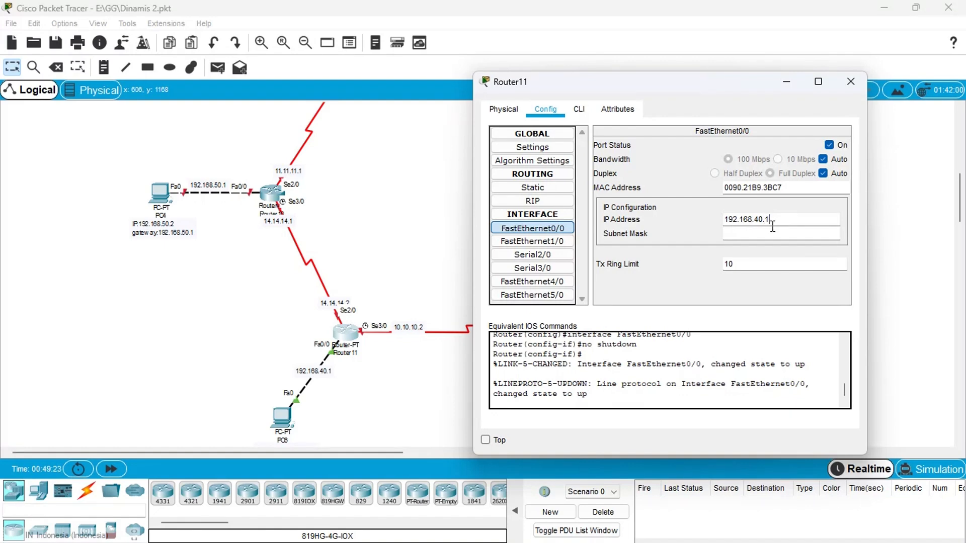
key("Tab")
Turn on Router11's Serial2/0 port and assign it IP address 14.14.14.2 with subnet mask 255.0.0.0.
left_click(829, 145)
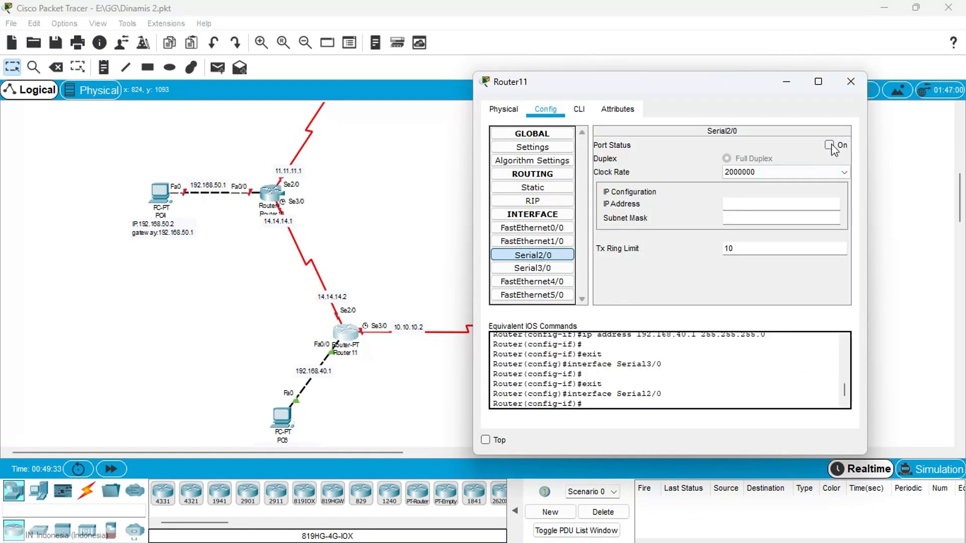
left_click(772, 204)
type("14.14.13")
type("2")
key("Tab")
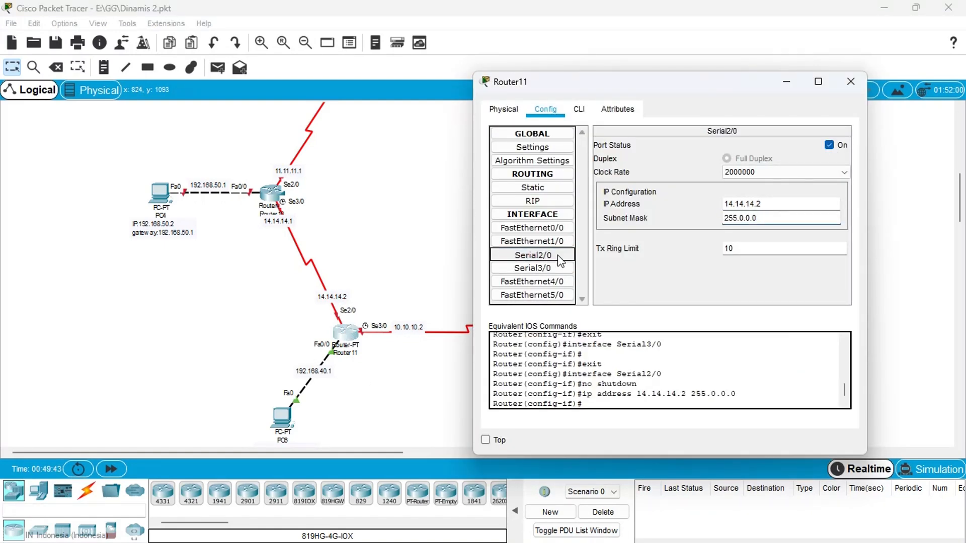
Turn on Router11's Serial3/0 port with IP address 10.10.10.2 and mask 255.0.0.0, and close the router's window.
left_click(532, 268)
left_click(829, 145)
left_click(762, 206)
type("10.10.10.2")
key("Tab")
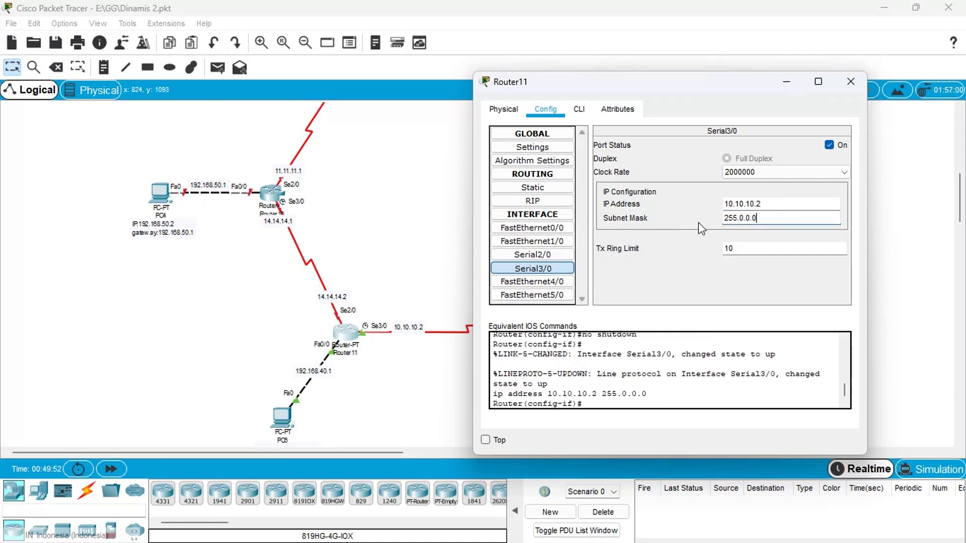
left_click(851, 82)
Turn on Router10's FastEthernet0/0 port and assign it IP address 192.168.50.1 with subnet mask 255.255.255.0.
left_click(272, 193)
left_click(526, 222)
left_click(822, 139)
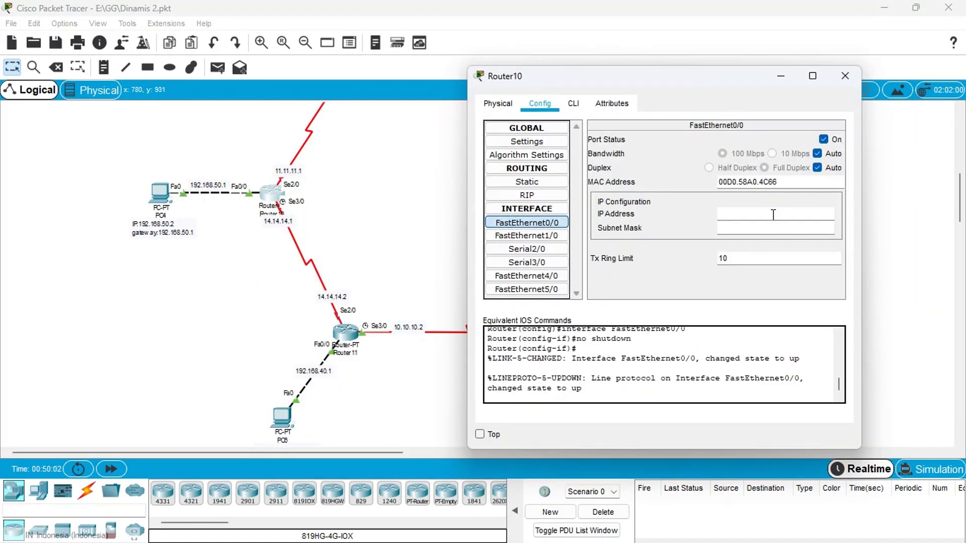
left_click(774, 215)
type("192.168.50.1")
key("Tab")
Turn on Router10's Serial2/0 port and assign it IP address 11.11.11.1 with subnet mask 255.0.0.0.
left_click(526, 249)
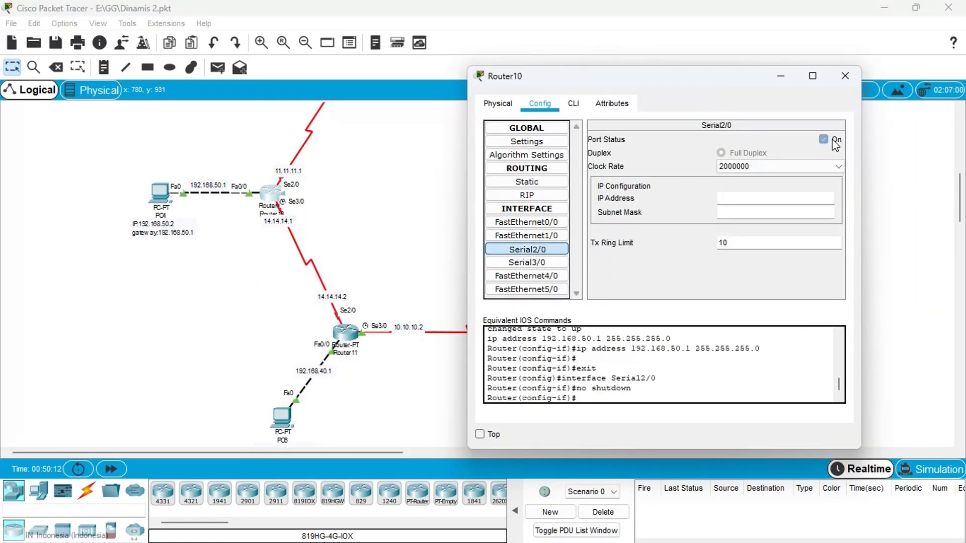
left_click(822, 139)
left_click(773, 198)
type("11.11.11.1")
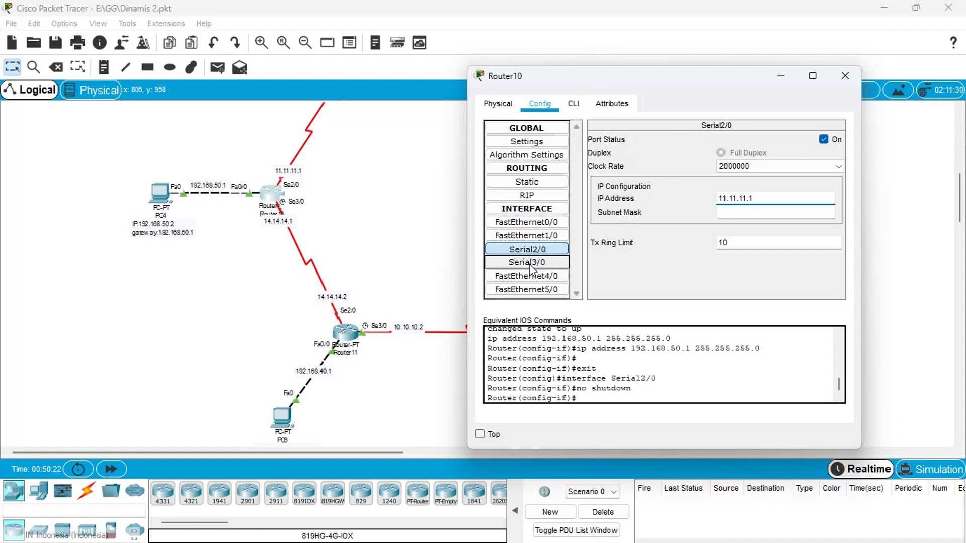
key("Tab")
Turn on Router10's Serial3/0 port with IP address 14.14.14.1 and its default subnet mask, and close the router's window.
left_click(527, 275)
left_click(527, 263)
left_click(742, 198)
type("14.14.14.1")
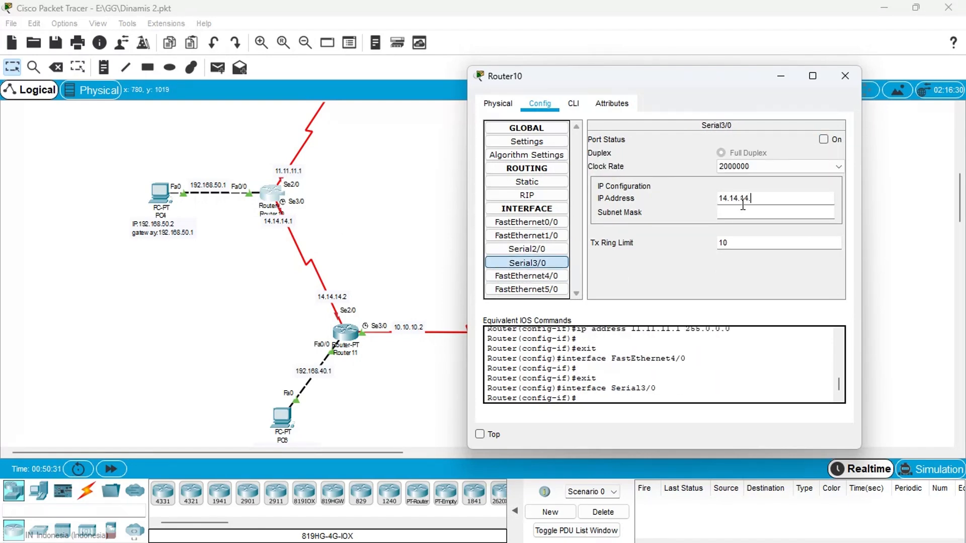
key("Tab")
left_click(823, 140)
left_click(845, 76)
Turn on Router6's FastEthernet0/0 port and assign it IP address 192.168.60.1 with subnet mask 255.255.255.0.
left_click_drag(960, 195, 959, 174)
left_click(347, 220)
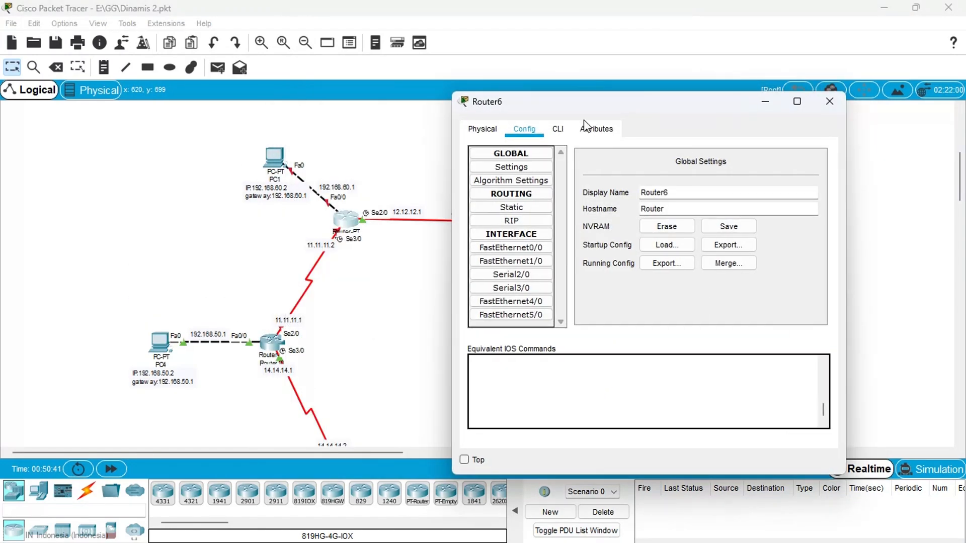
left_click(511, 248)
left_click(808, 165)
left_click(708, 239)
type("192.168.60.1")
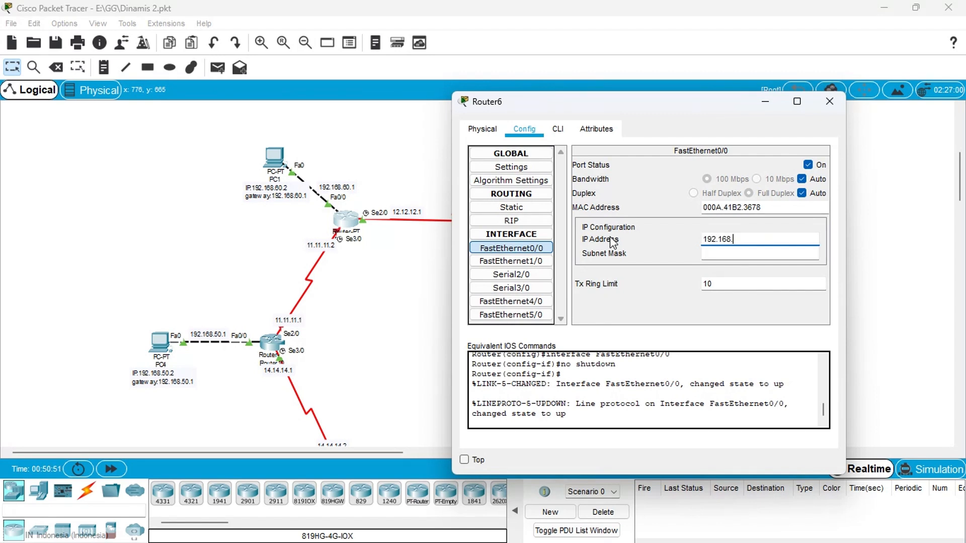
key("Tab")
Assign IP address 12.12.12.1 with subnet mask 255.0.0.0 to Router6's Serial2/0 port.
left_click(511, 275)
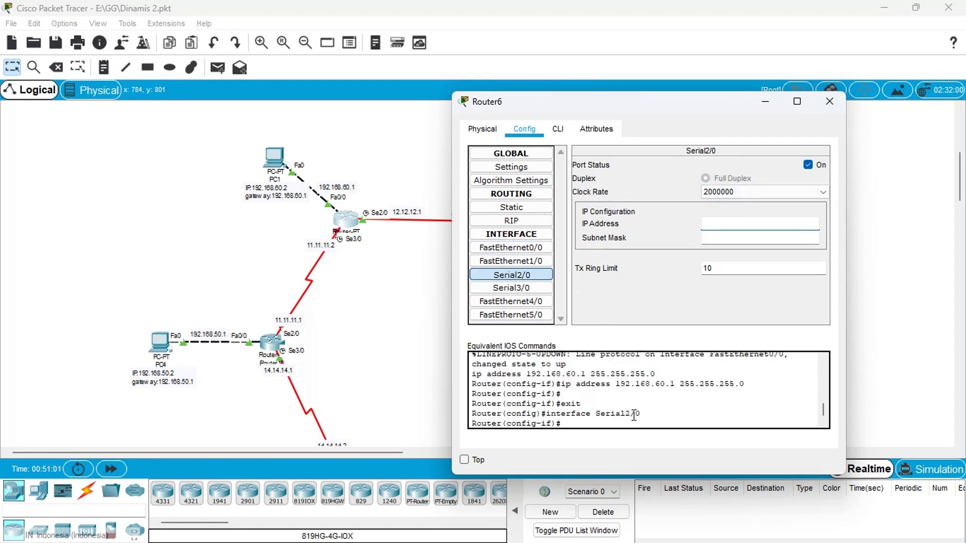
type("12.12.12.1")
key("Tab")
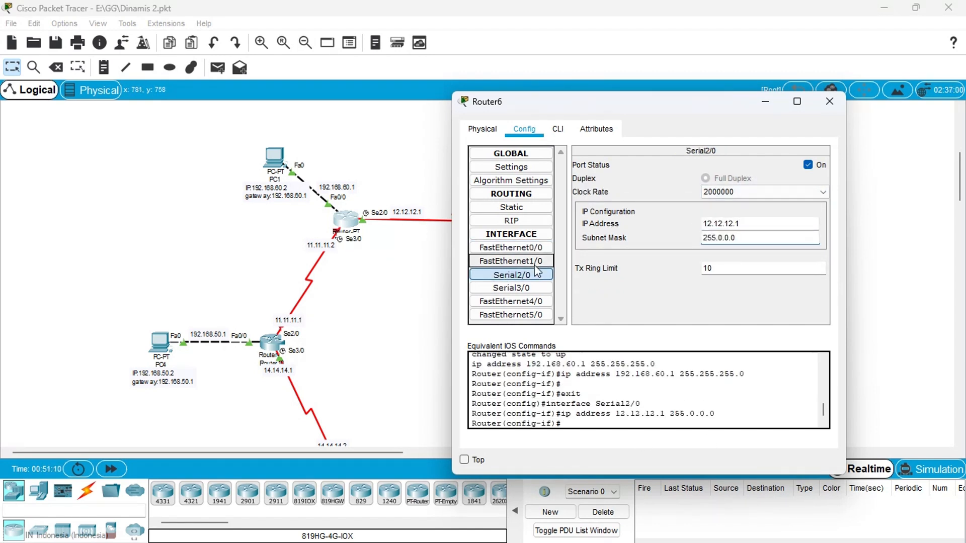
Turn on Router6's Serial3/0 port with IP address 11.11.11.2 and mask 255.0.0.0, and close the router's window.
left_click(511, 288)
left_click(808, 165)
left_click(742, 223)
type("11.11.11.2")
key("Tab")
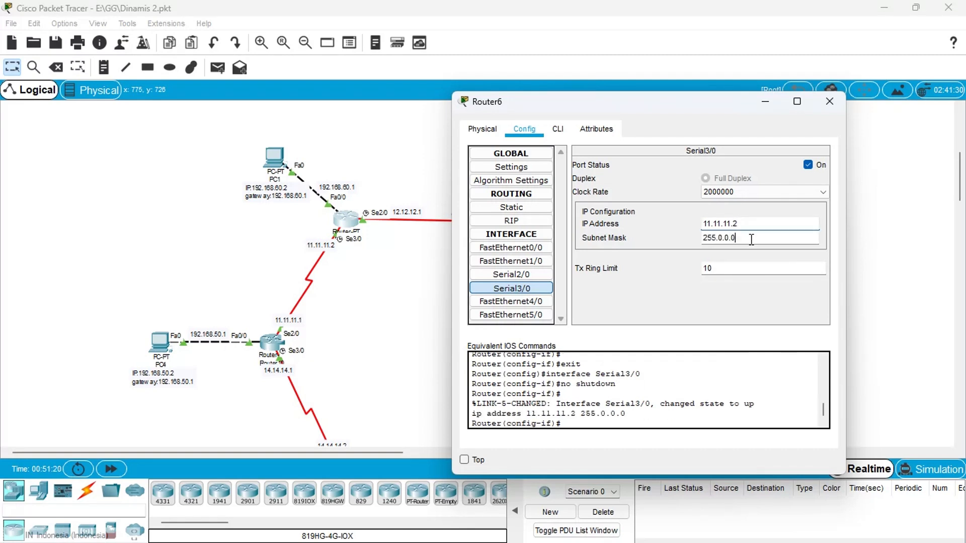
left_click(829, 101)
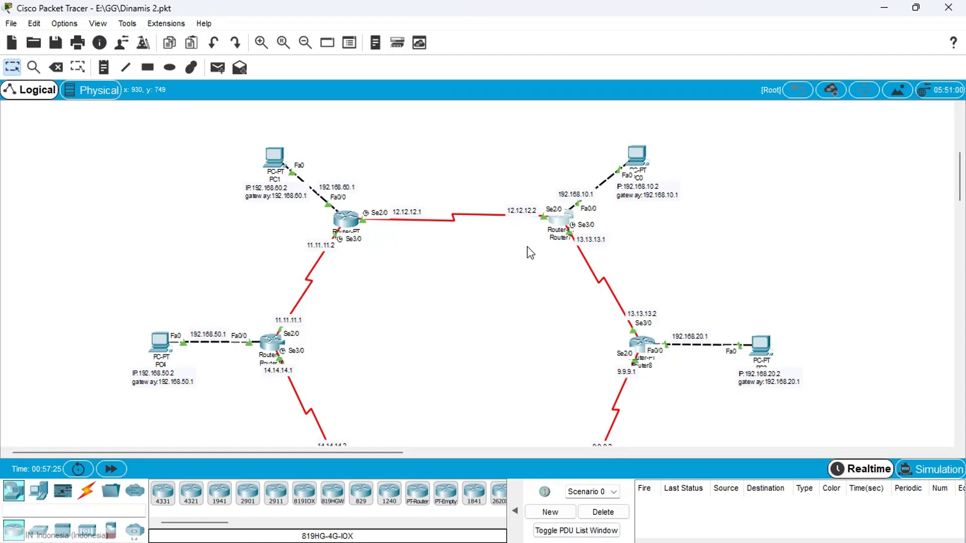
In Router7's command line, run EN, CONF T and ROUTE RIP to enter RIP router configuration mode.
mouse_move(560, 226)
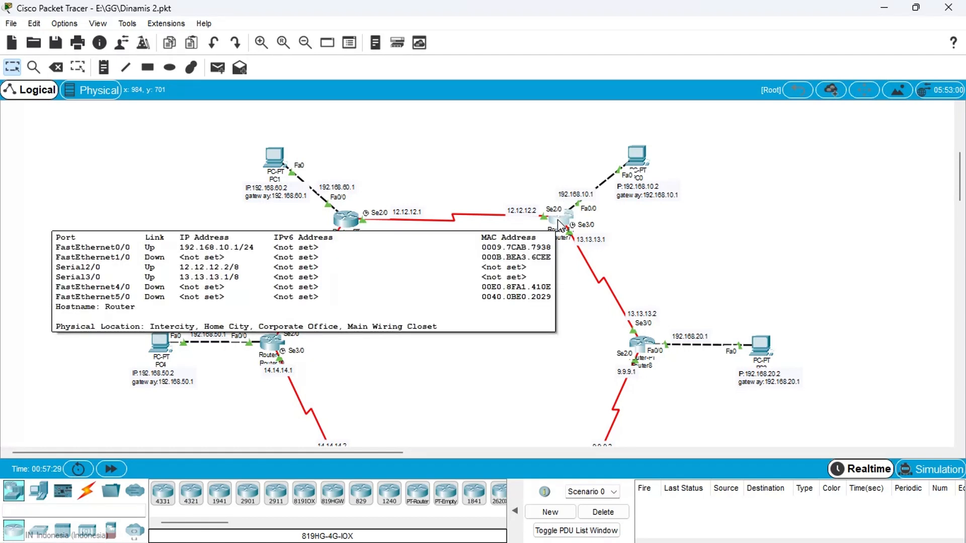
left_click(559, 223)
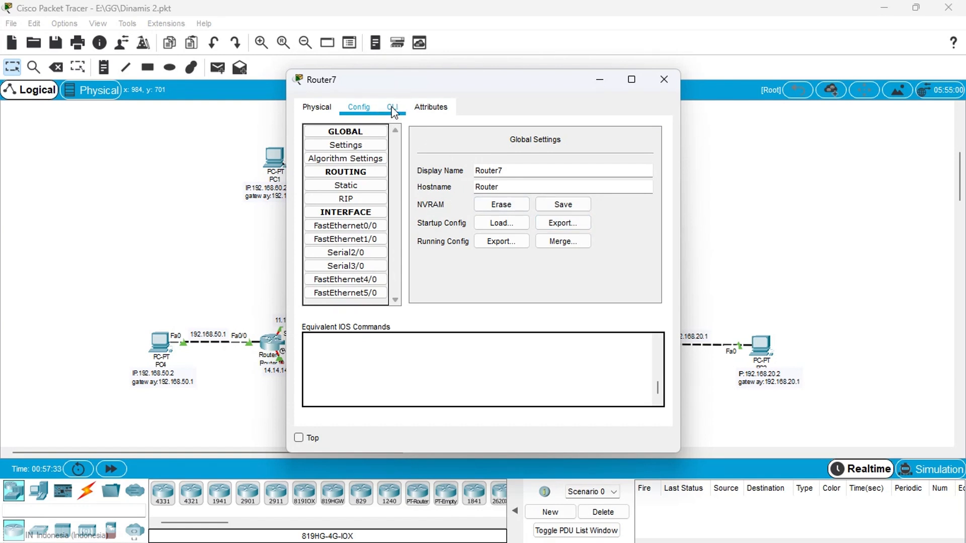
left_click(393, 108)
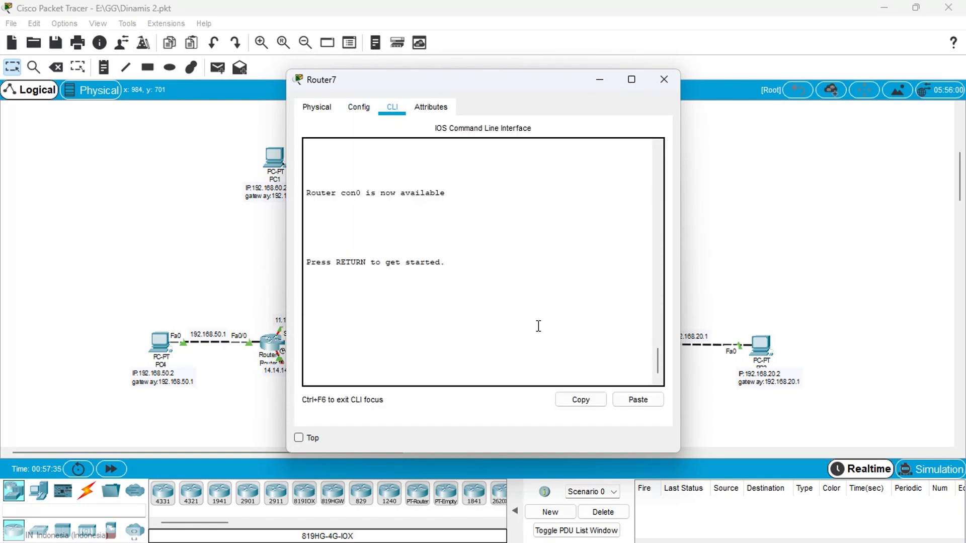
key("Return")
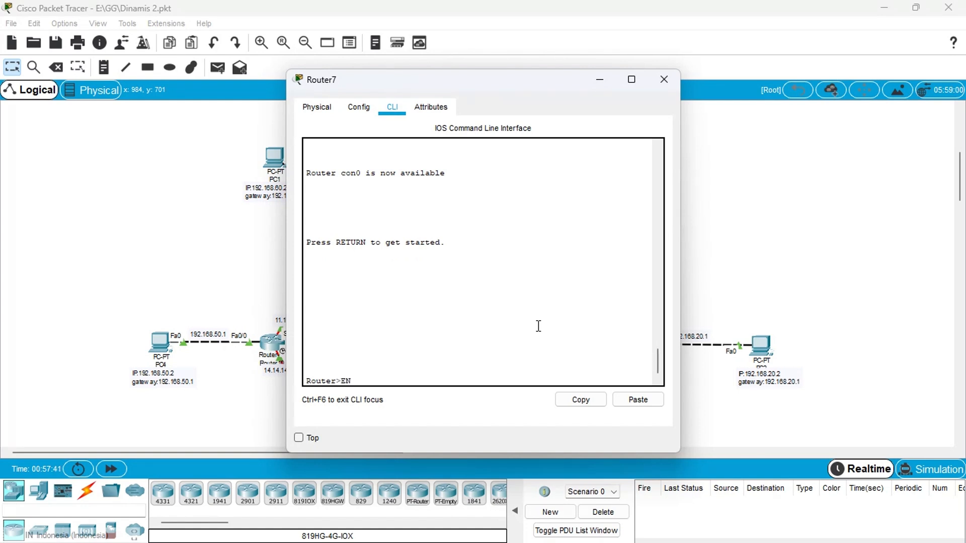
key("Return")
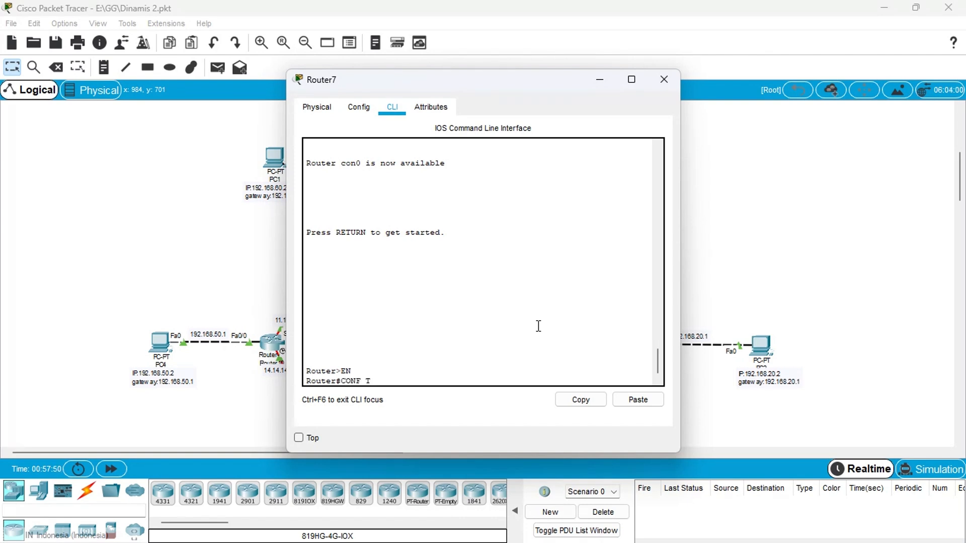
type("CONF T")
key("Return")
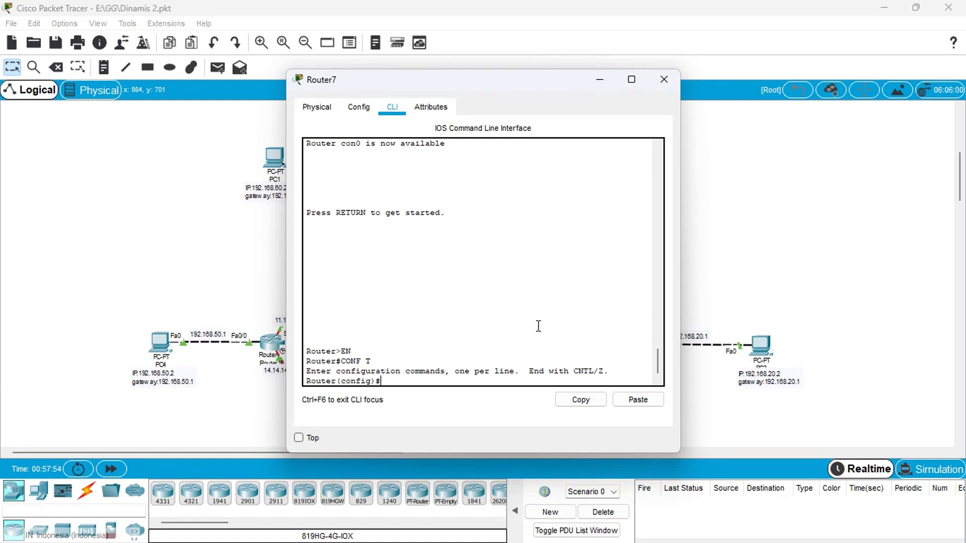
type("ROUTE RIP")
key("Return")
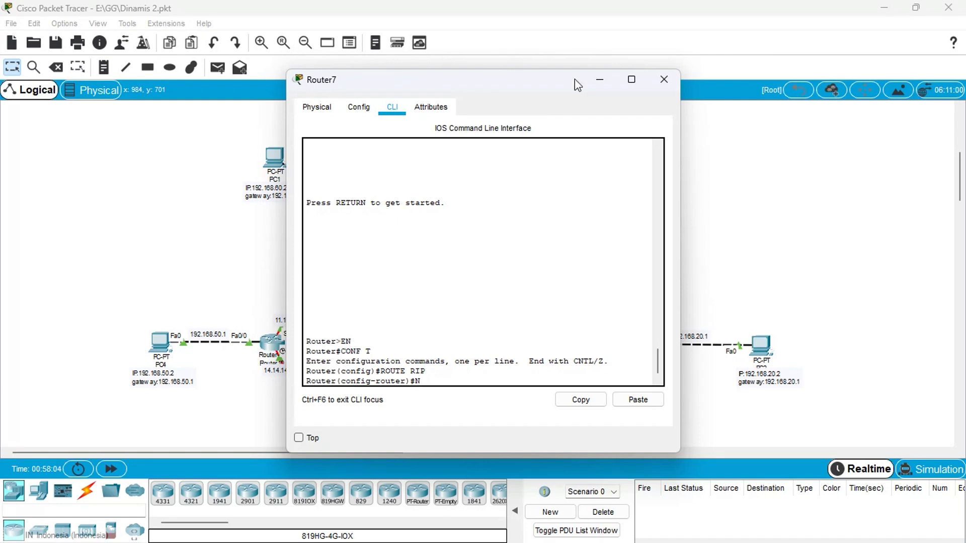
Add the FastEthernet0/0 network to Router7's RIP configuration with NETWORK 192.168.10.1.
left_click_drag(572, 82, 351, 86)
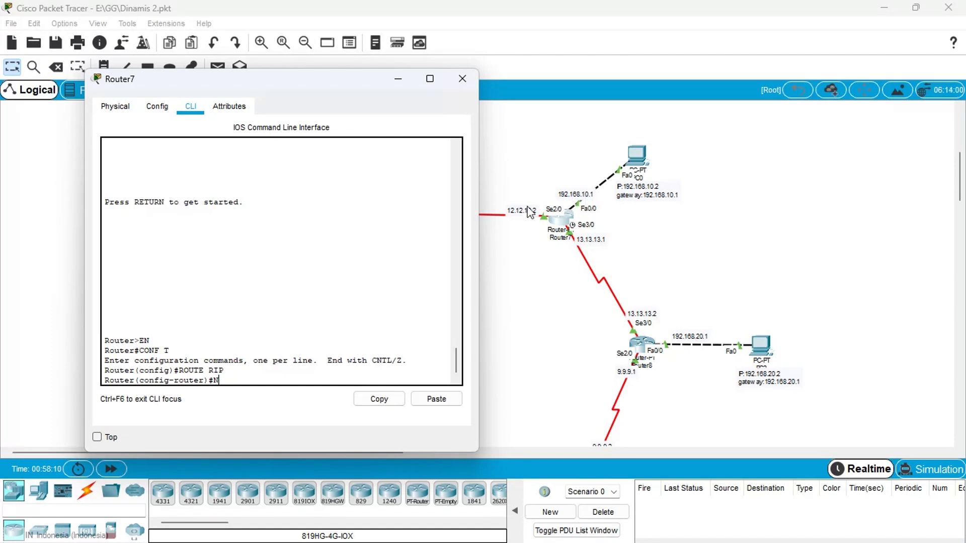
type("ETWORK 192.168.10.1")
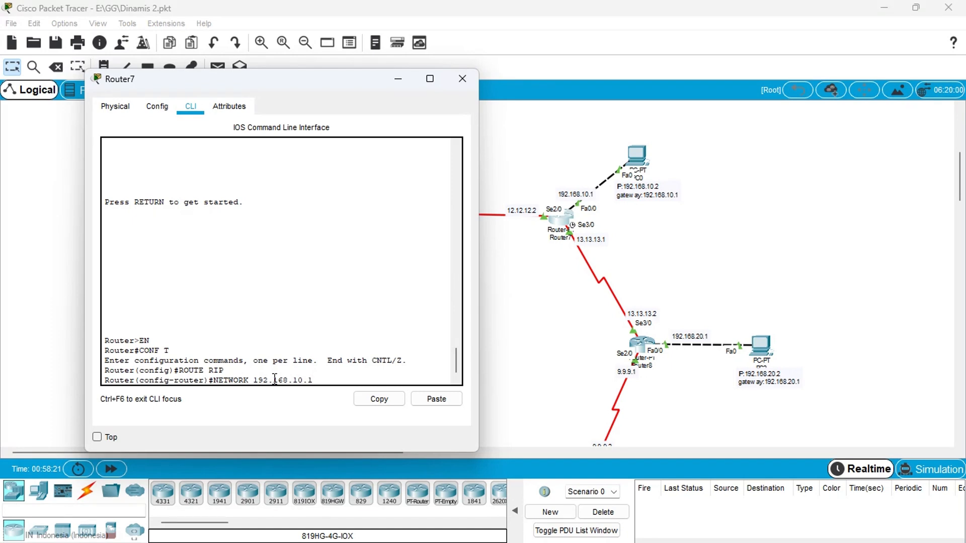
key("Return")
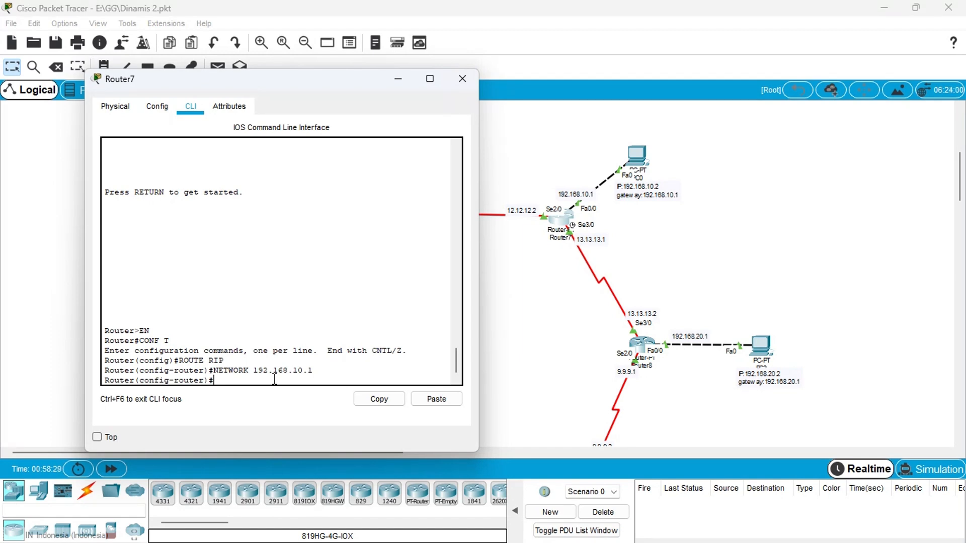
Add the Serial2/0 network to Router7's RIP configuration with NETWORK 12.12.12.2.
key("Up")
key("BackSpace")
key("BackSpace")
key("BackSpace")
key("BackSpace")
key("BackSpace")
key("BackSpace")
key("BackSpace")
key("BackSpace")
key("BackSpace")
key("BackSpace")
type("12.12.12.")
key("Return")
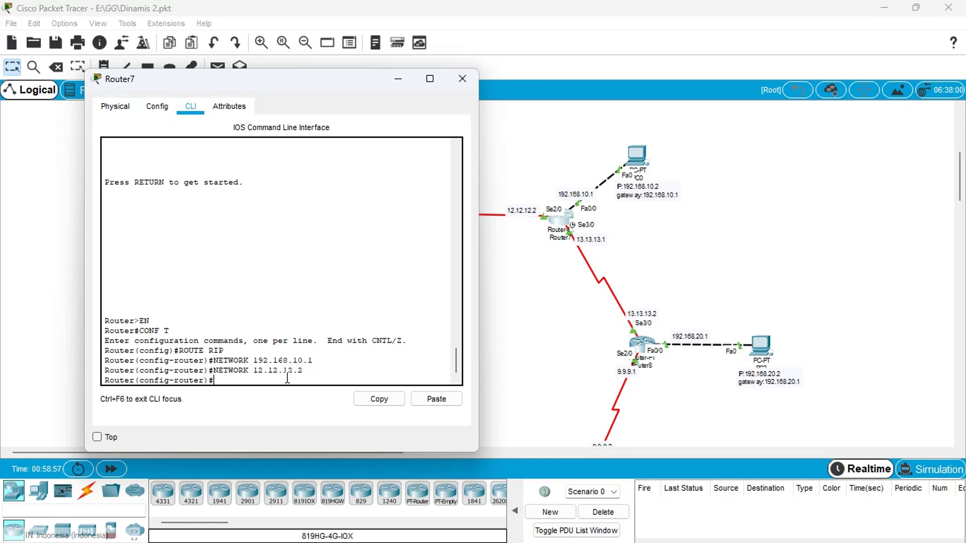
Add the Serial3/0 network to Router7's RIP configuration with NETWORK 13.13.13.1, and close the router's window.
key("Up")
key("BackSpace")
key("BackSpace")
key("BackSpace")
key("BackSpace")
key("BackSpace")
key("BackSpace")
key("BackSpace")
key("BackSpace")
key("BackSpace")
key("BackSpace")
type("13.13.13.1")
key("Return")
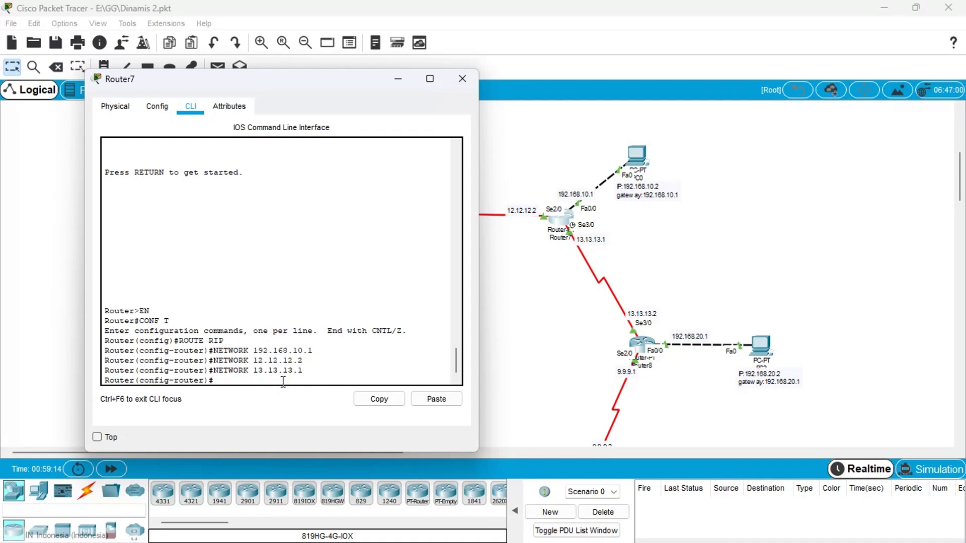
left_click(462, 79)
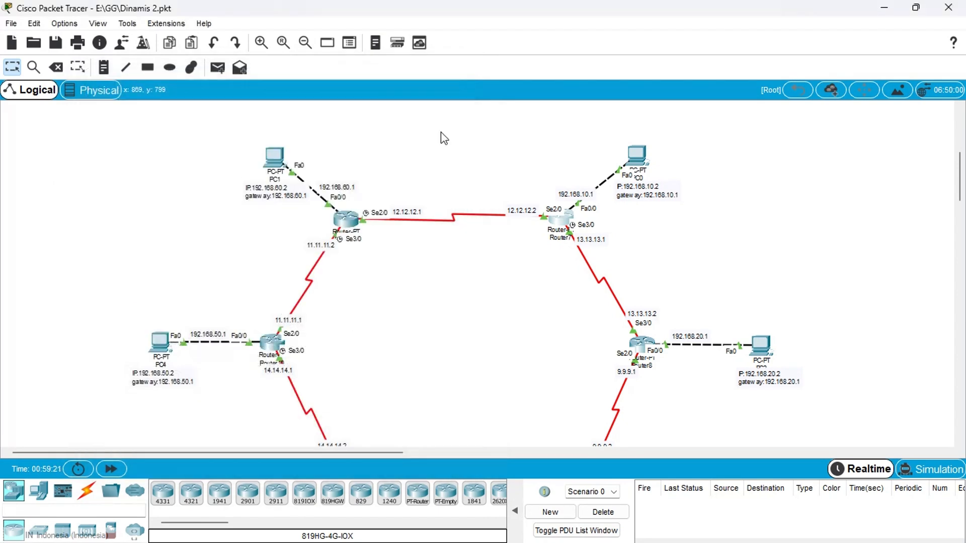
In Router8's command line, run EN, CONF T and ROUTE RIP to enter RIP router configuration mode.
left_click(647, 346)
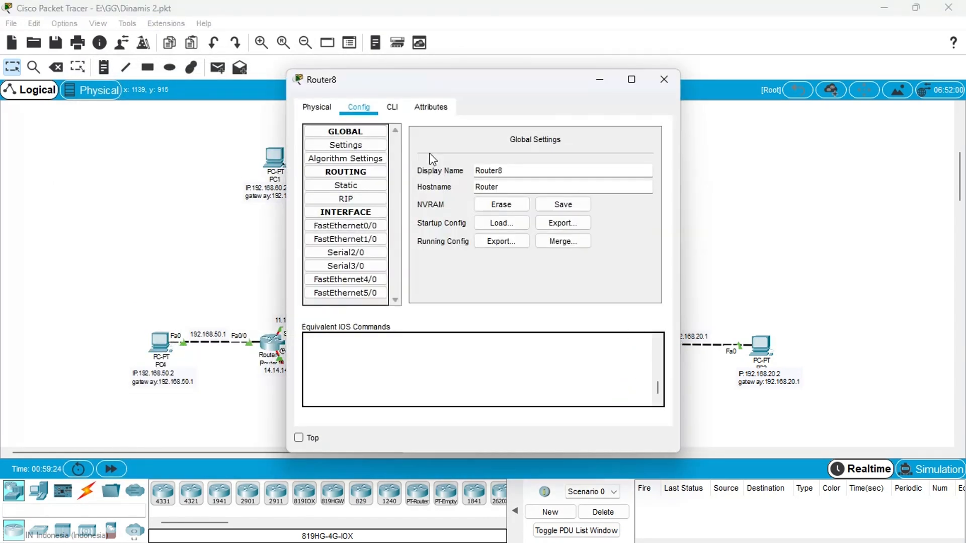
left_click(397, 108)
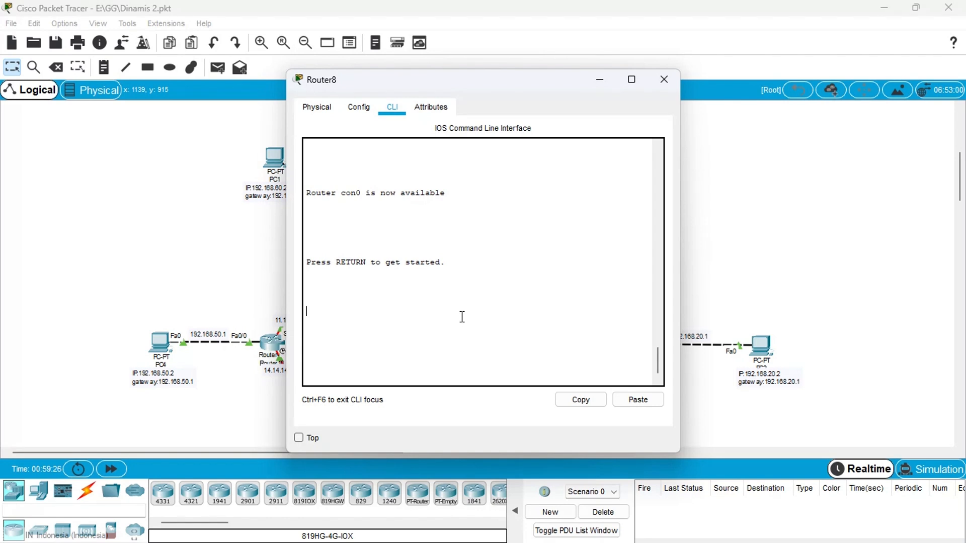
key("Return")
key("F6")
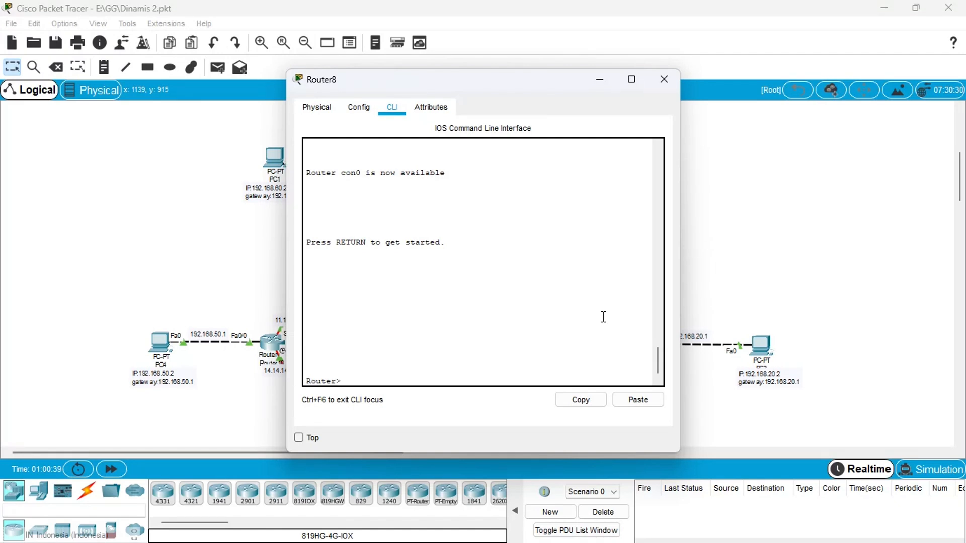
type("EM")
key("BackSpace")
type("N")
key("Return")
type("C")
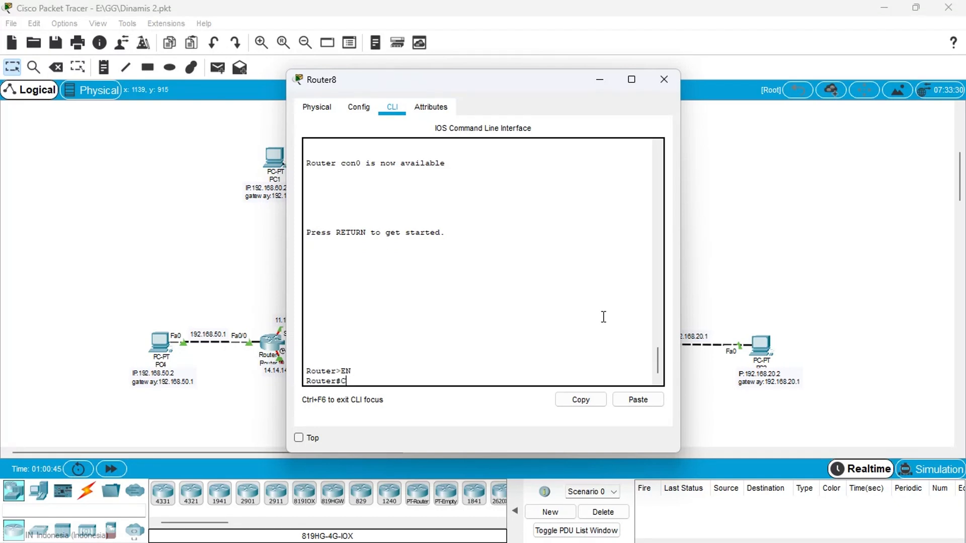
type("ONF T")
key("Return")
type("ROUTE R")
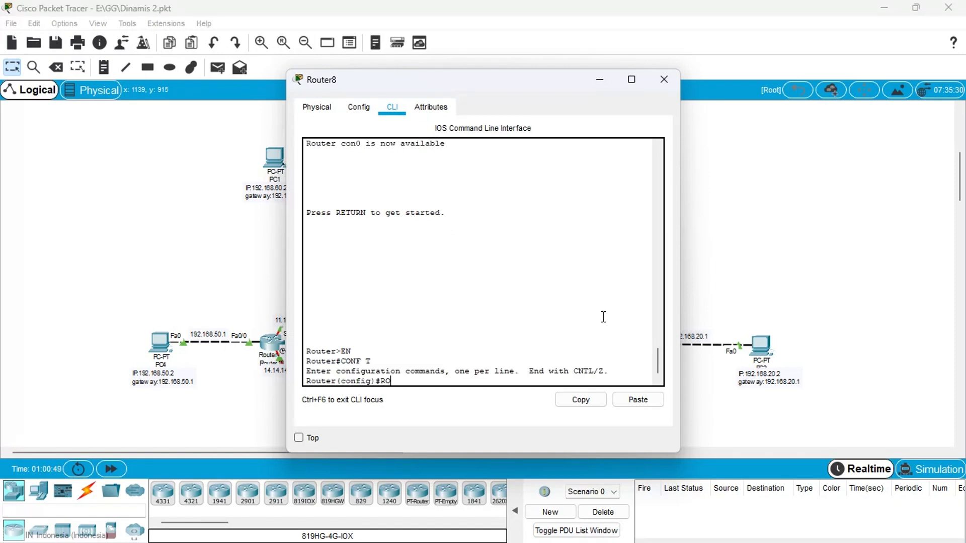
type("IP")
key("Return")
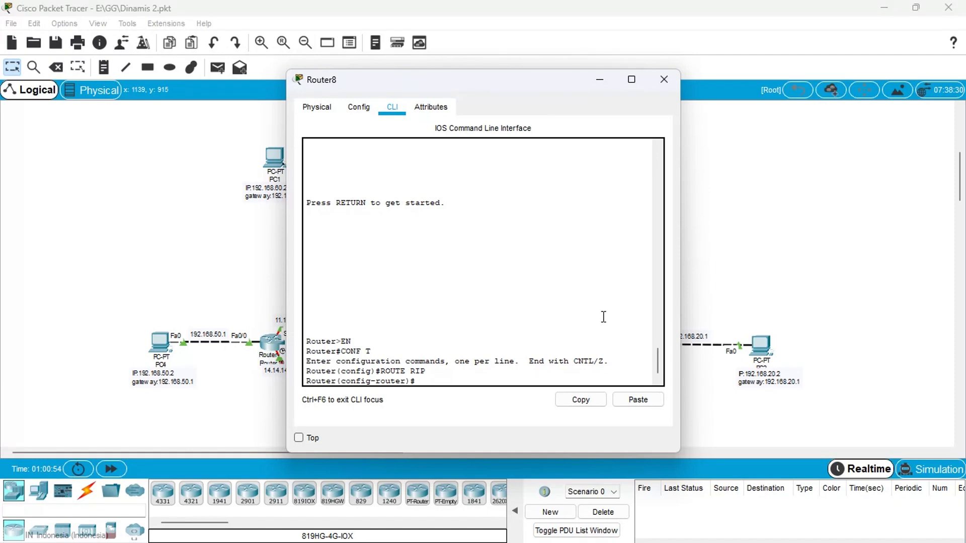
Add the FastEthernet0/0 network to Router8's RIP configuration with NETWORK 192.168.20.1.
type("NETWORK")
left_click_drag(512, 83, 406, 101)
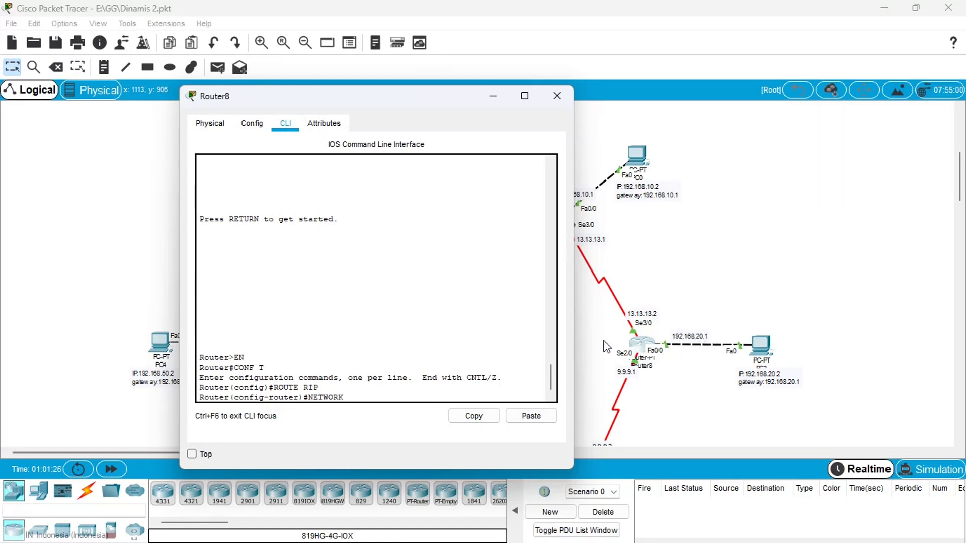
type("192.168.20.1")
key("Return")
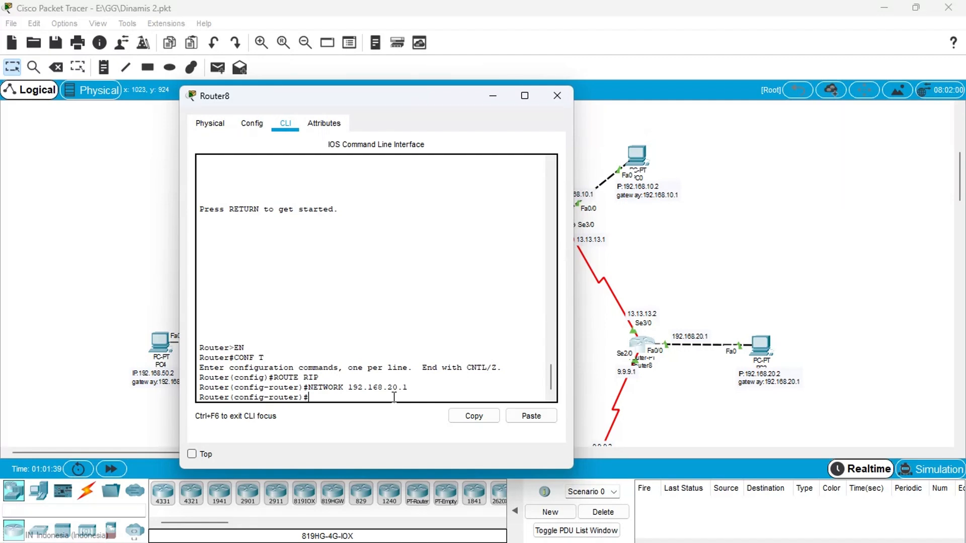
Add the Serial3/0 network to Router8's RIP configuration with NETWORK 13.13.13.2.
key("Up")
key("BackSpace")
key("BackSpace")
key("BackSpace")
key("BackSpace")
key("BackSpace")
key("BackSpace")
key("BackSpace")
key("BackSpace")
key("BackSpace")
key("BackSpace")
key("BackSpace")
key("BackSpace")
type("13.13.13.2")
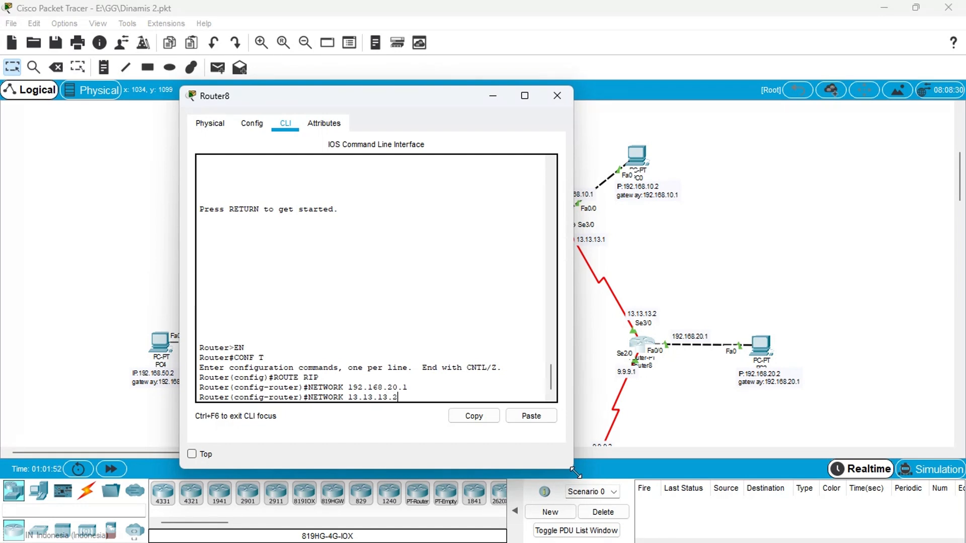
key("Return")
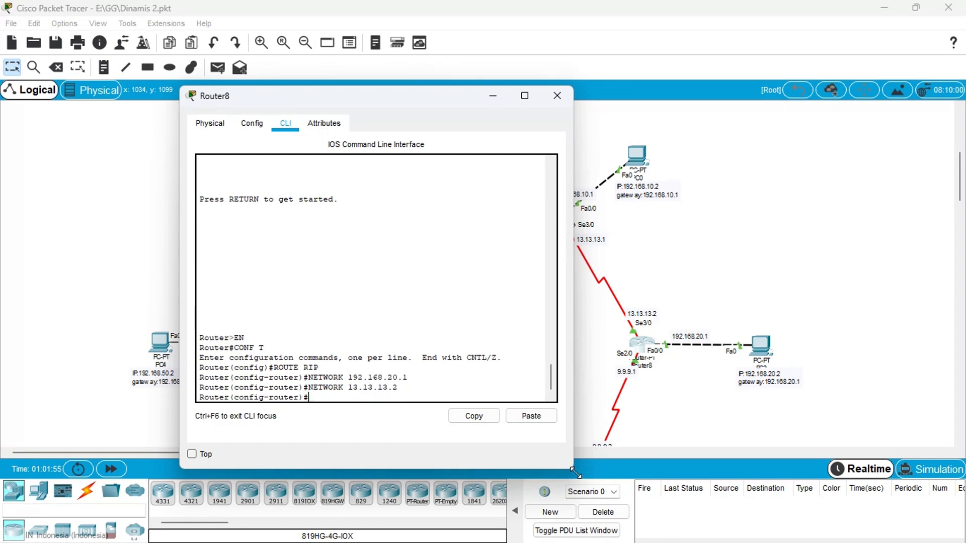
Add the Serial2/0 network to Router8's RIP configuration with NETWORK 9.9.9.1, and close the router's window.
key("Up")
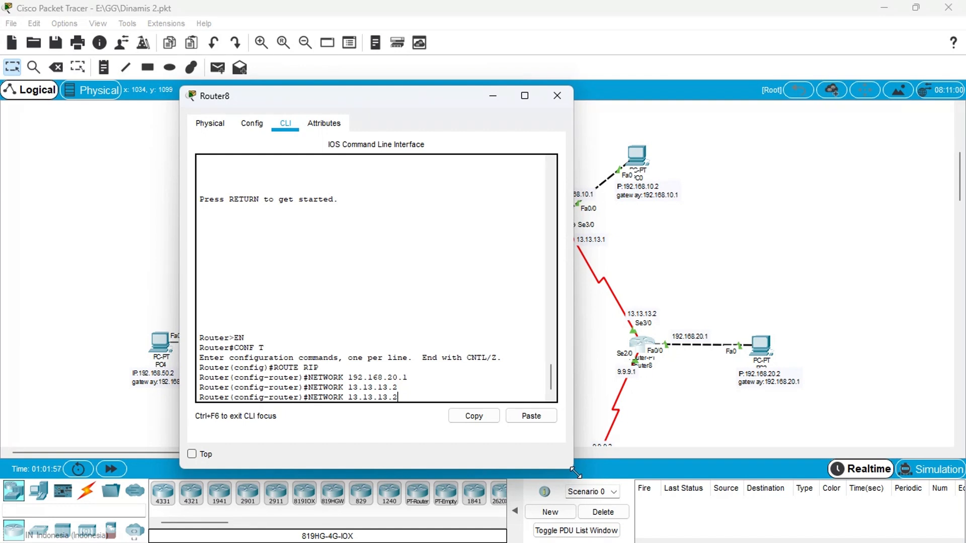
key("BackSpace")
key("BackSpace")
key("BackSpace")
key("BackSpace")
key("BackSpace")
key("BackSpace")
key("BackSpace")
key("BackSpace")
key("BackSpace")
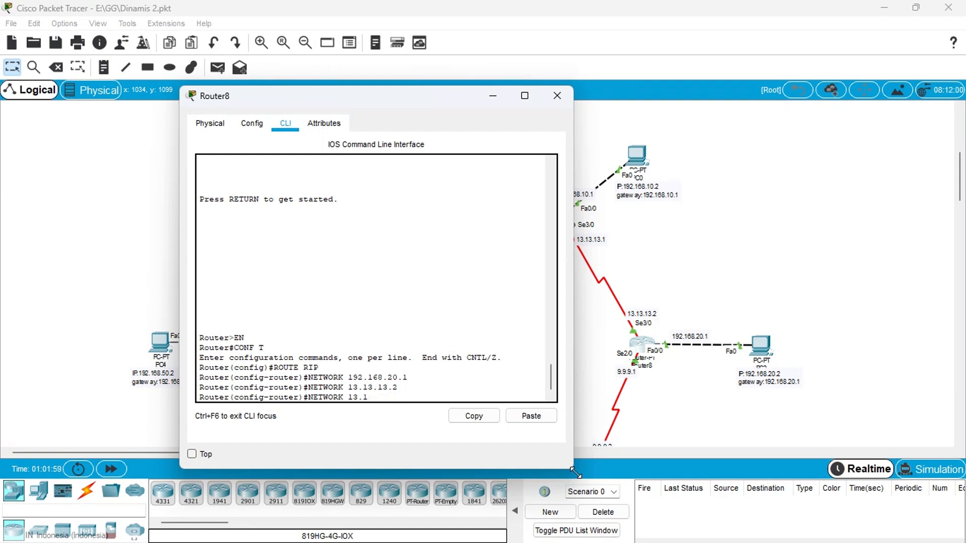
key("BackSpace")
type("9.9.9.1")
key("Return")
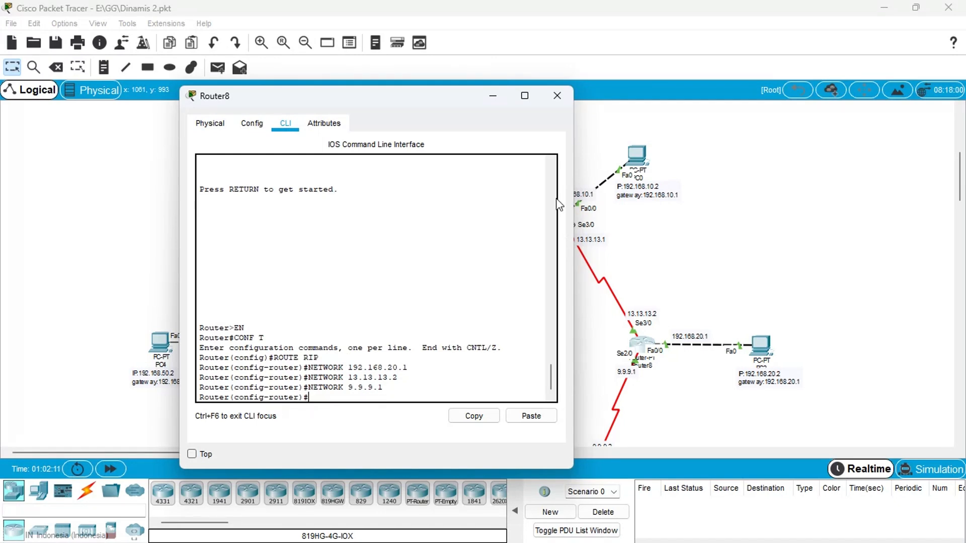
left_click(558, 97)
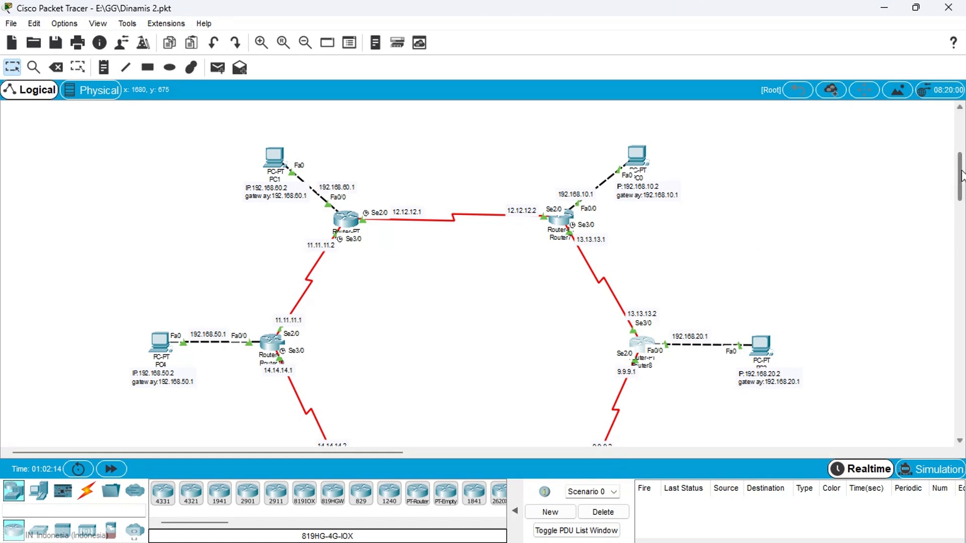
In Router9's command line, run EN, CONF T and ROUTE RIP to enter RIP router configuration mode.
scroll(962, 176, "down", 5)
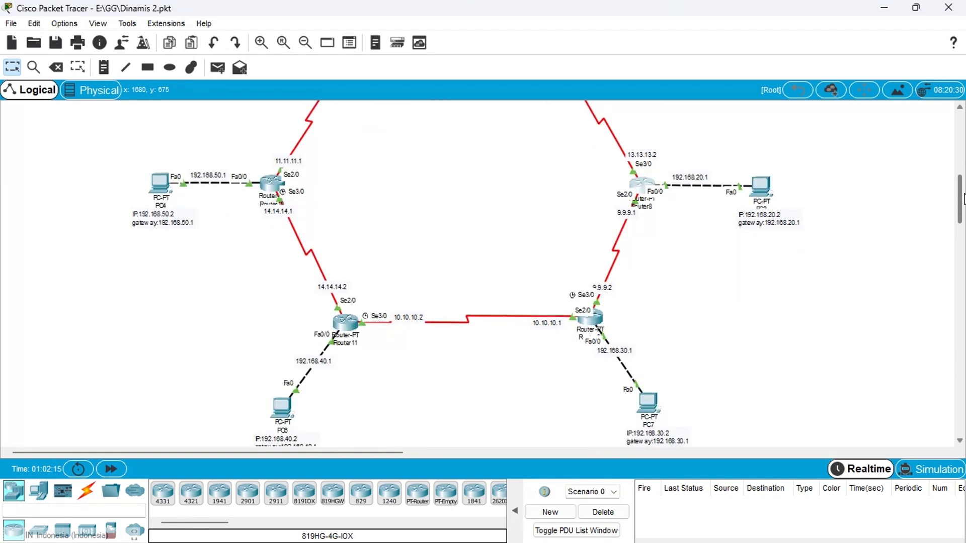
left_click(598, 314)
left_click_drag(463, 90, 284, 87)
left_click(213, 113)
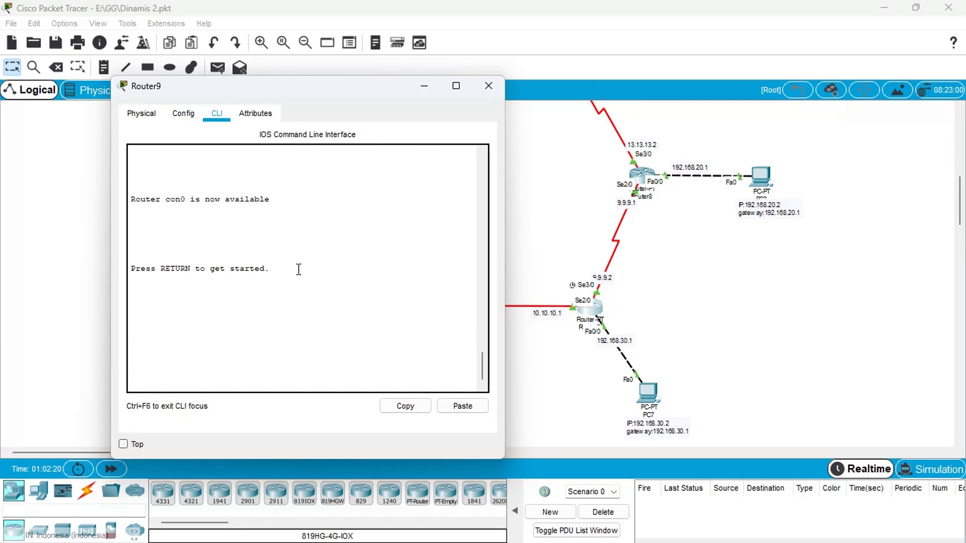
key("Return")
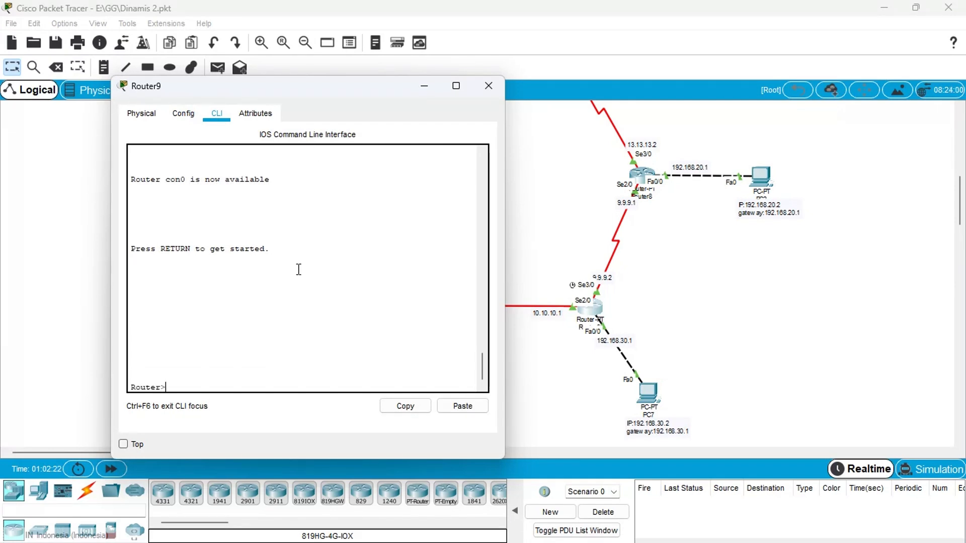
type("EN")
key("Return")
type("C")
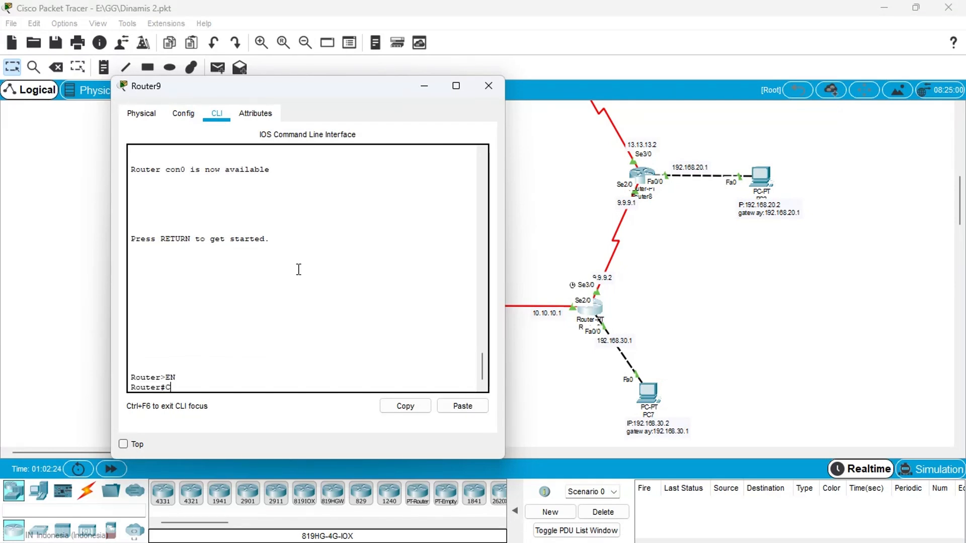
type("ONF T")
key("Return")
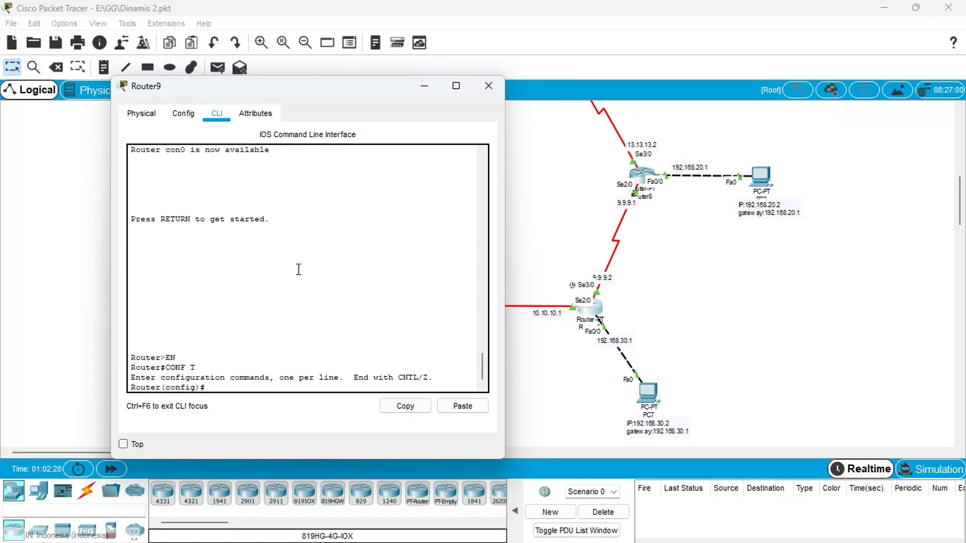
type("ROUTE RIP")
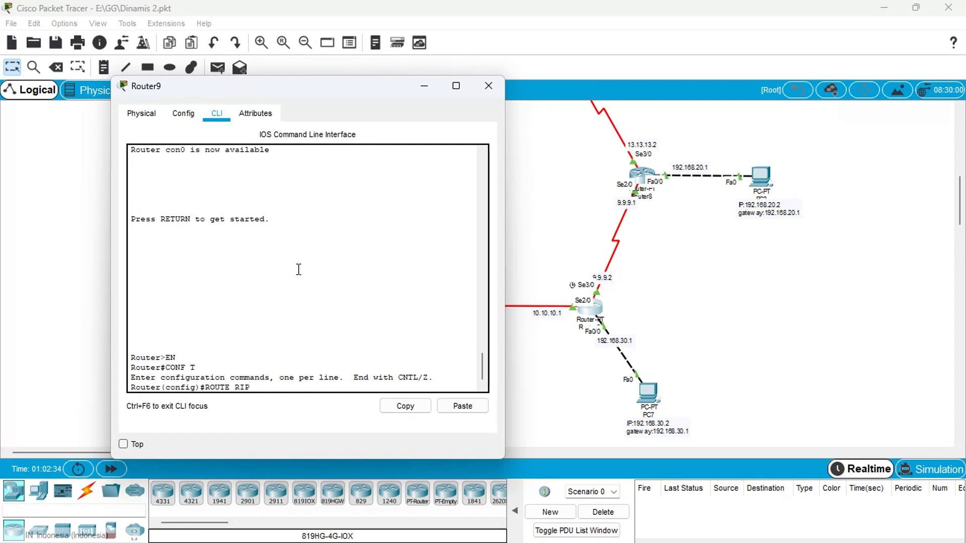
key("Return")
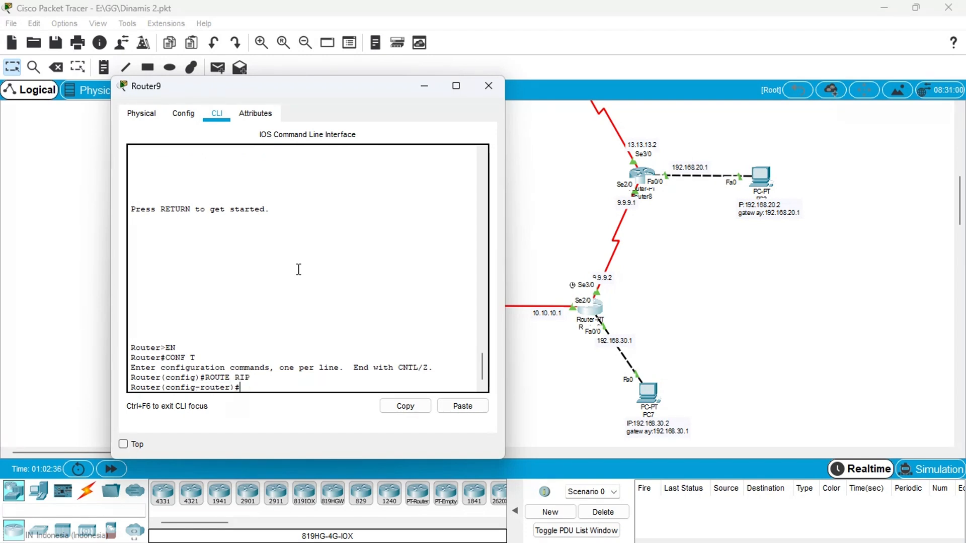
Add the FastEthernet0/0 network to Router9's RIP configuration with NETWORK 192.168.30.1.
type("NETWORK")
type("192.168.30.1")
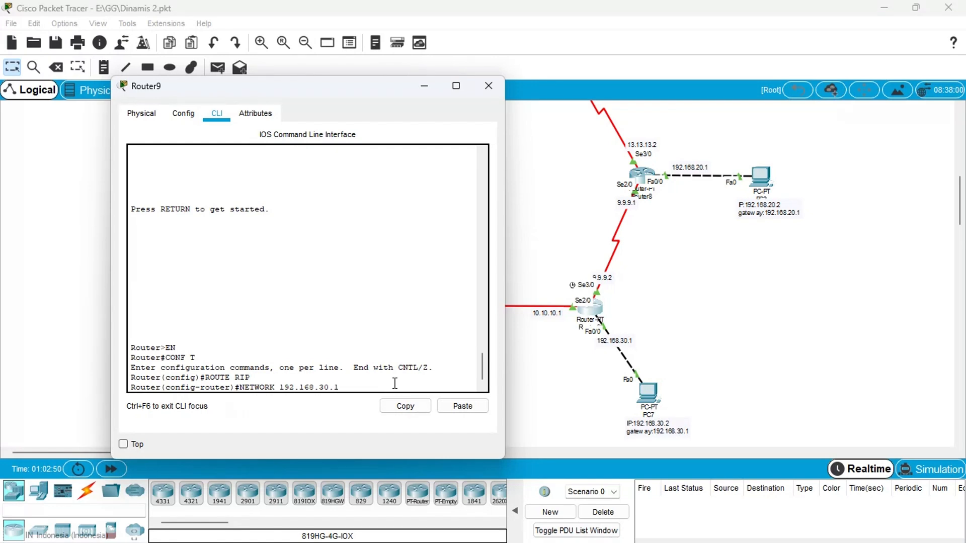
key("Return")
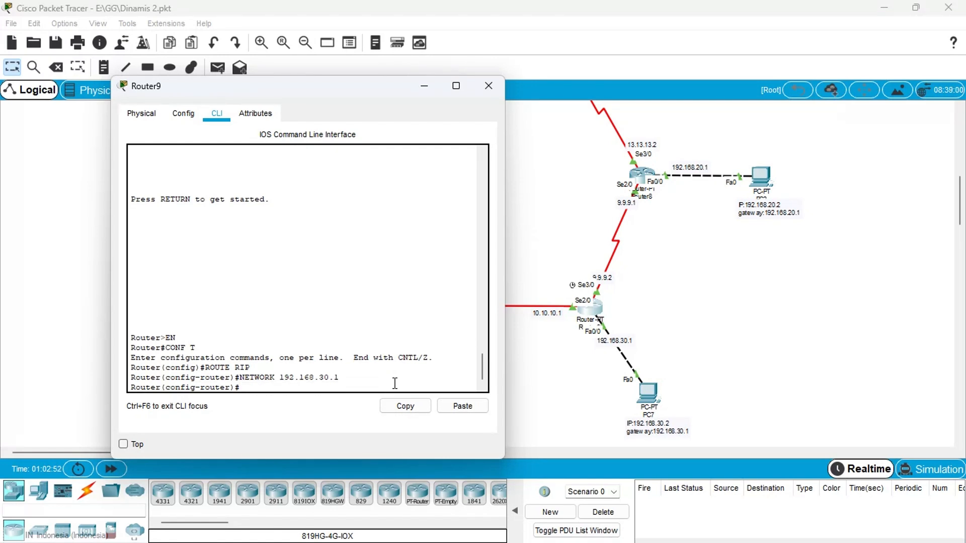
Add the Serial3/0 network to Router9's RIP configuration with NETWORK 9.9.9.2.
key("Up")
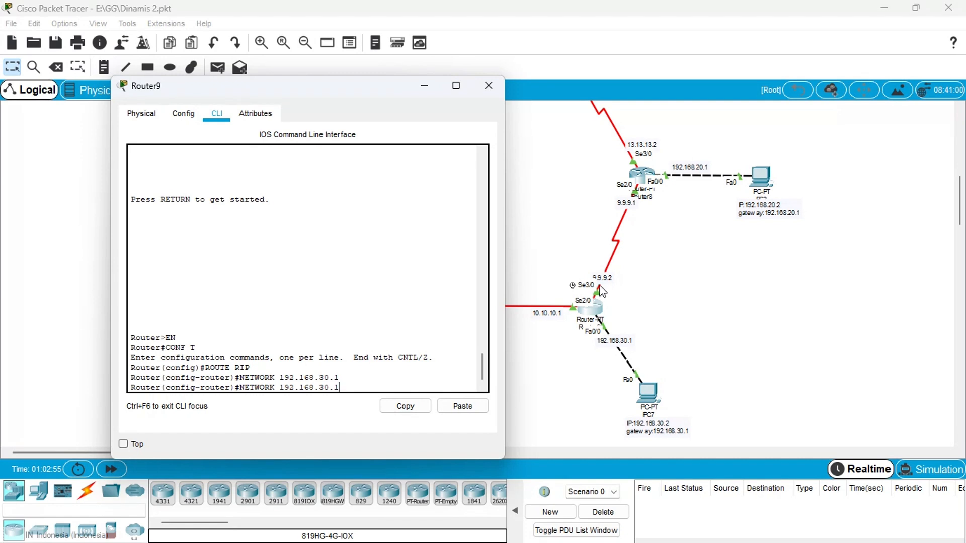
key("BackSpace")
key("BackSpace")
key("BackSpace")
key("BackSpace")
key("BackSpace")
key("BackSpace")
key("BackSpace")
key("BackSpace")
key("BackSpace")
key("BackSpace")
key("BackSpace")
key("BackSpace")
type("9.9.9.2")
key("Return")
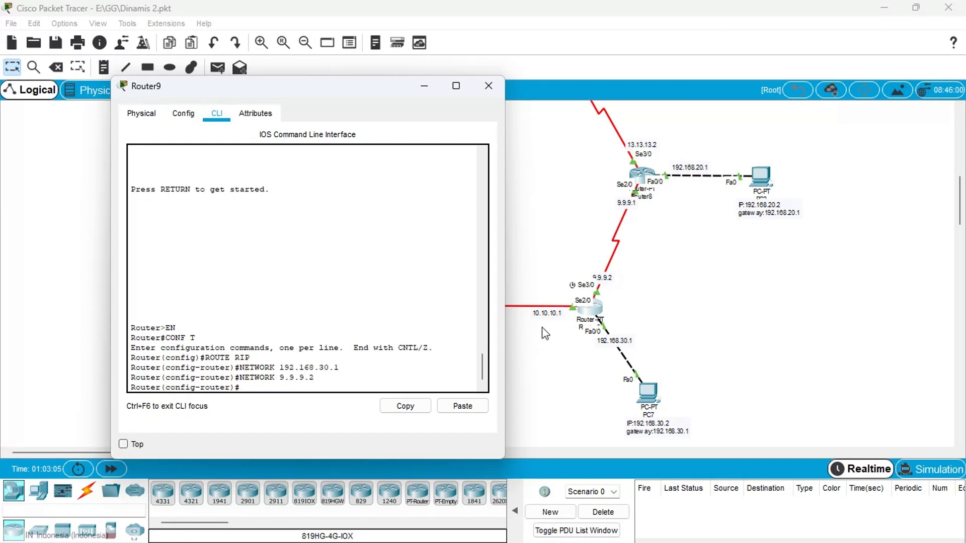
Add the Serial2/0 network to Router9's RIP configuration with NETWORK 10.10.10.1, and close the router's window.
key("Up")
key("BackSpace")
key("BackSpace")
key("BackSpace")
key("BackSpace")
key("BackSpace")
key("BackSpace")
key("BackSpace")
type("10")
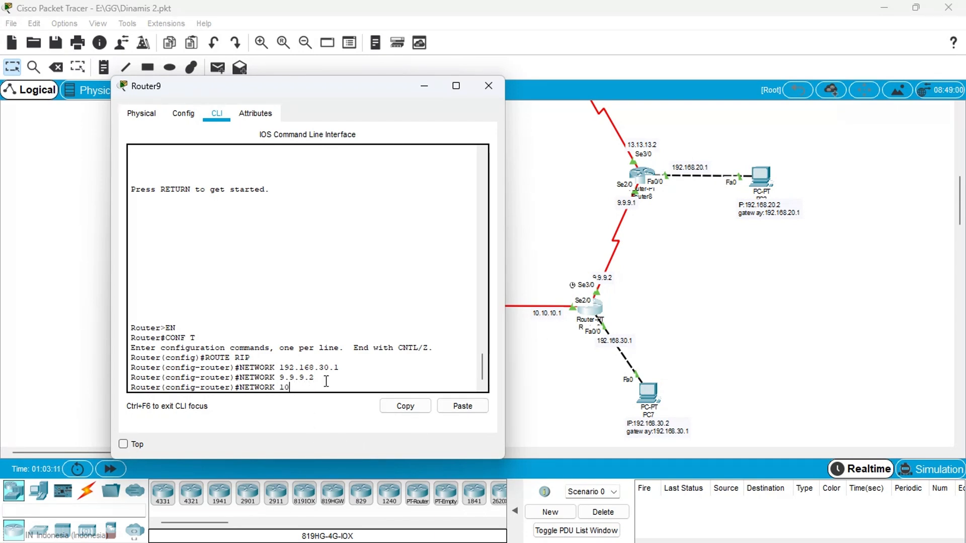
type(".10.10.1")
key("Return")
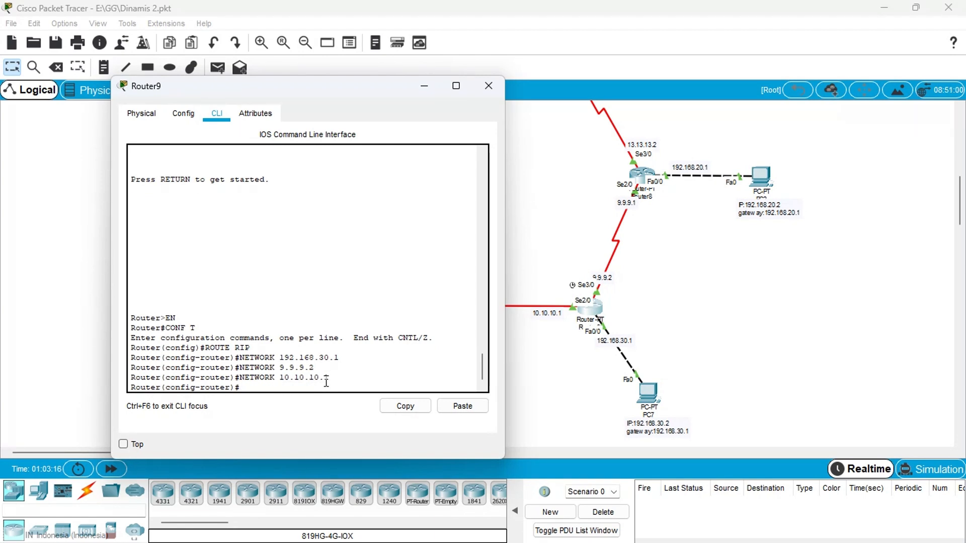
left_click(488, 76)
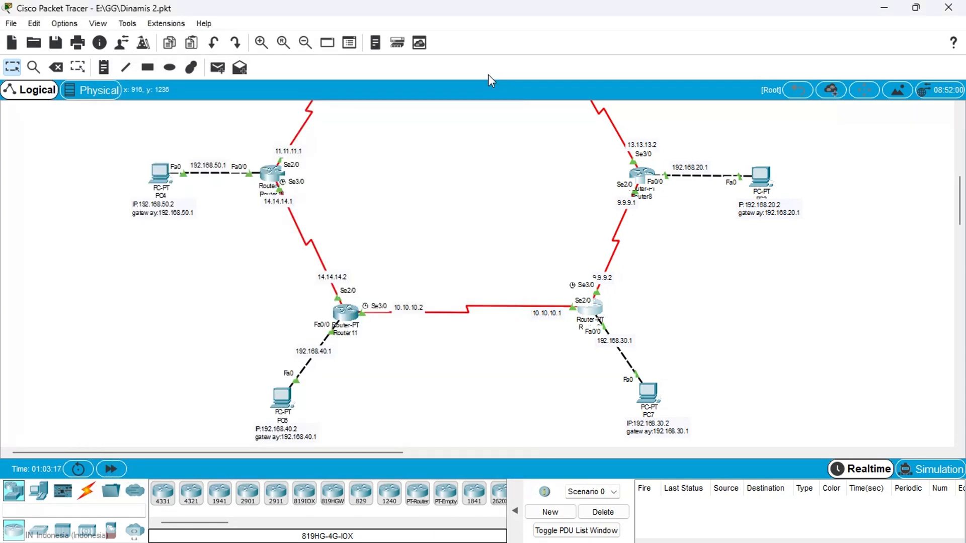
In Router11's command line, run EN, CONF T and ROUTE RIP to enter RIP router configuration mode.
left_click(354, 315)
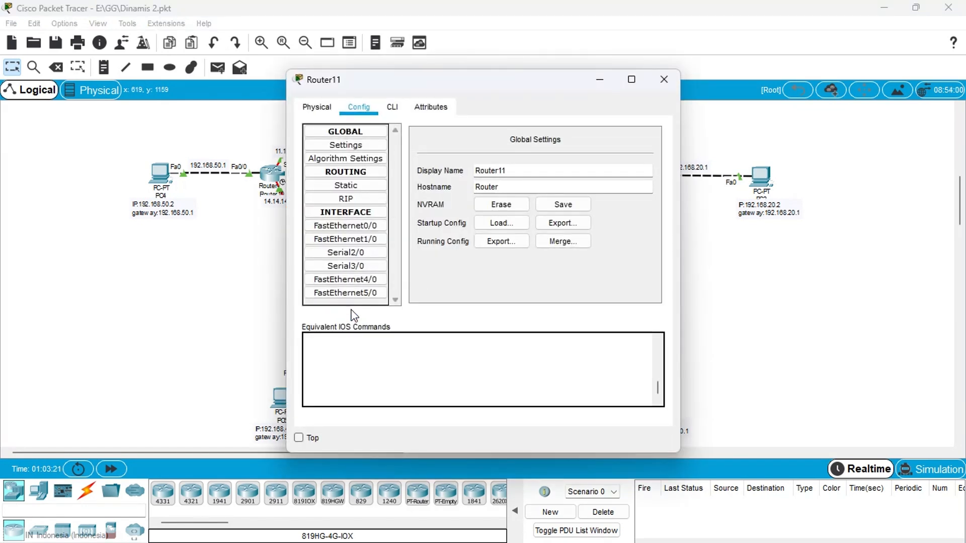
left_click_drag(502, 91, 655, 91)
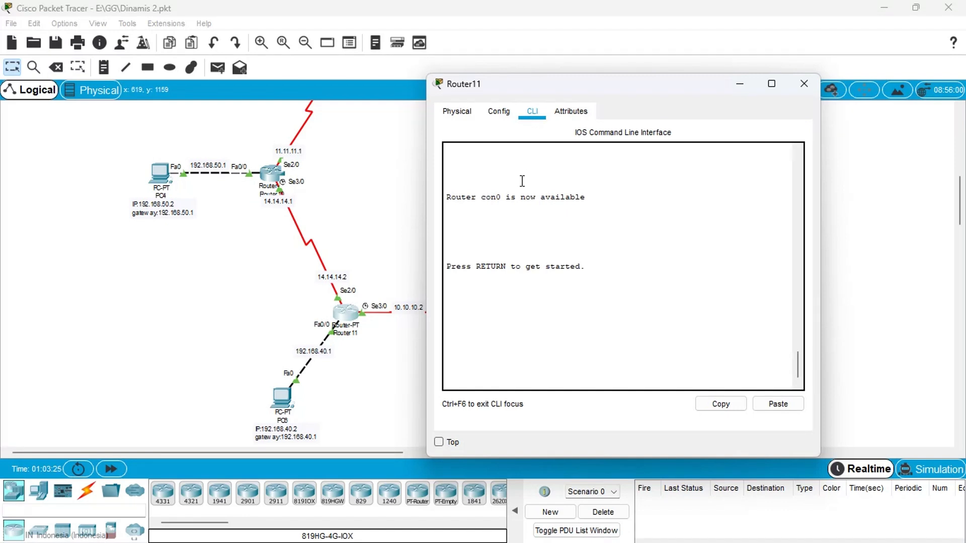
key("Return")
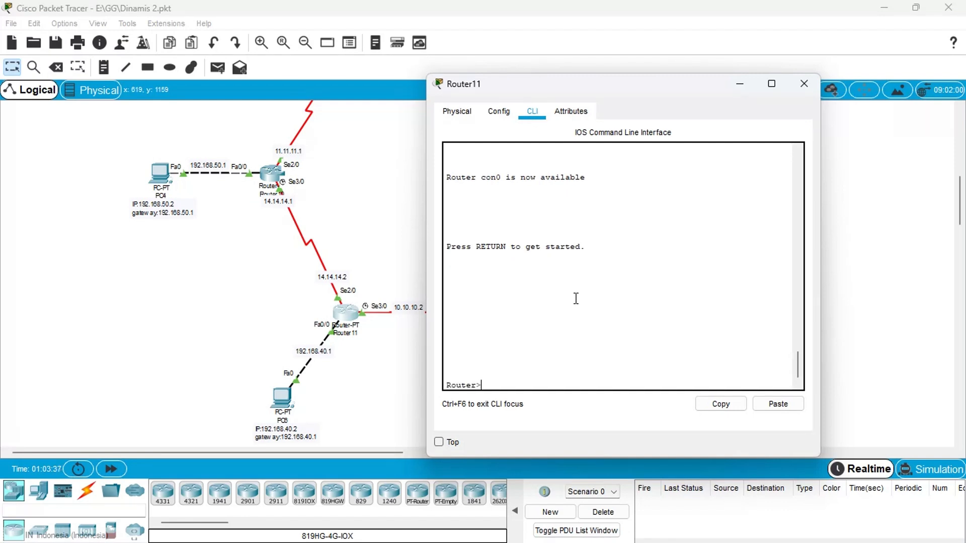
type("EN")
key("Return")
type("CON")
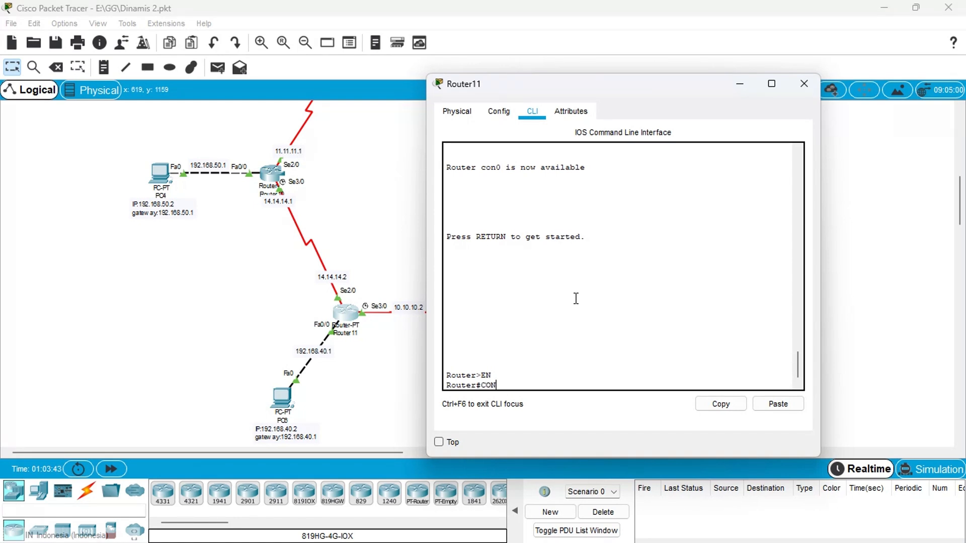
type("F T")
key("Return")
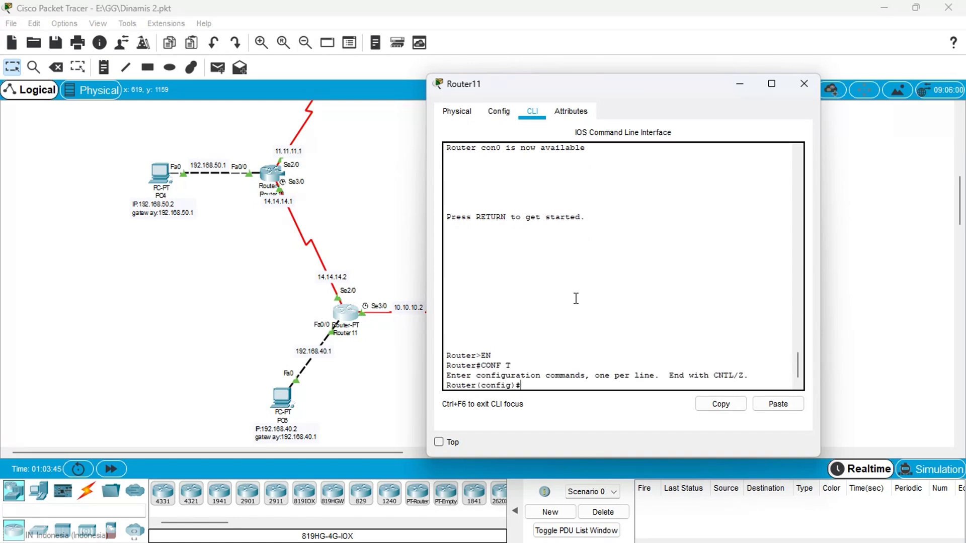
type("ROUTE ")
type("IP")
key("BackSpace")
key("BackSpace")
type("E RIPE")
key("BackSpace")
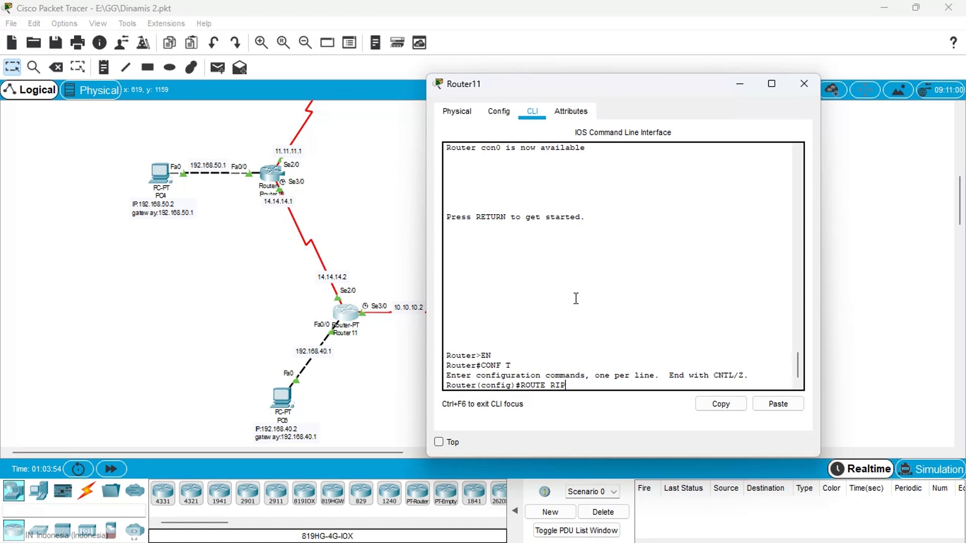
key("Return")
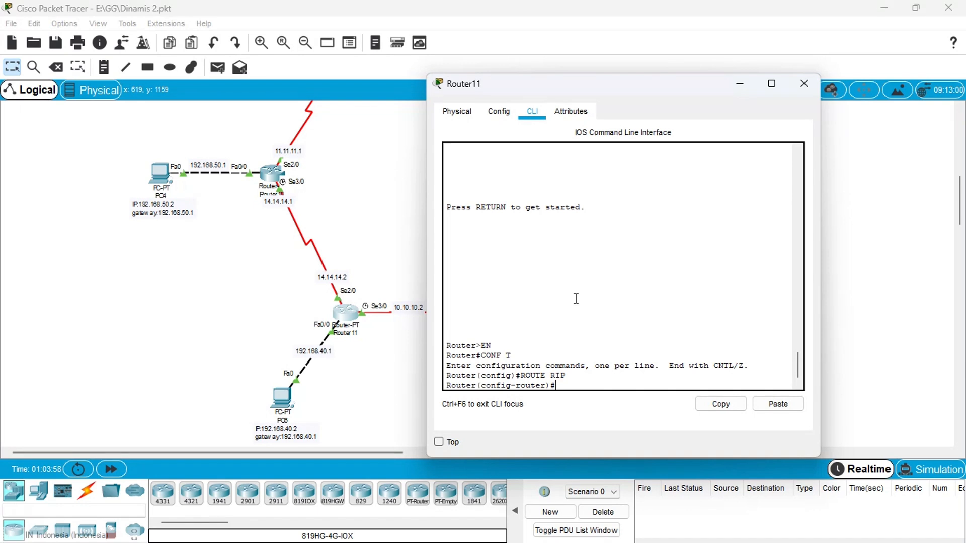
Add the FastEthernet0/0 network to Router11's RIP configuration with NETWORK 192.168.40.1.
type("NETWORK 192.168")
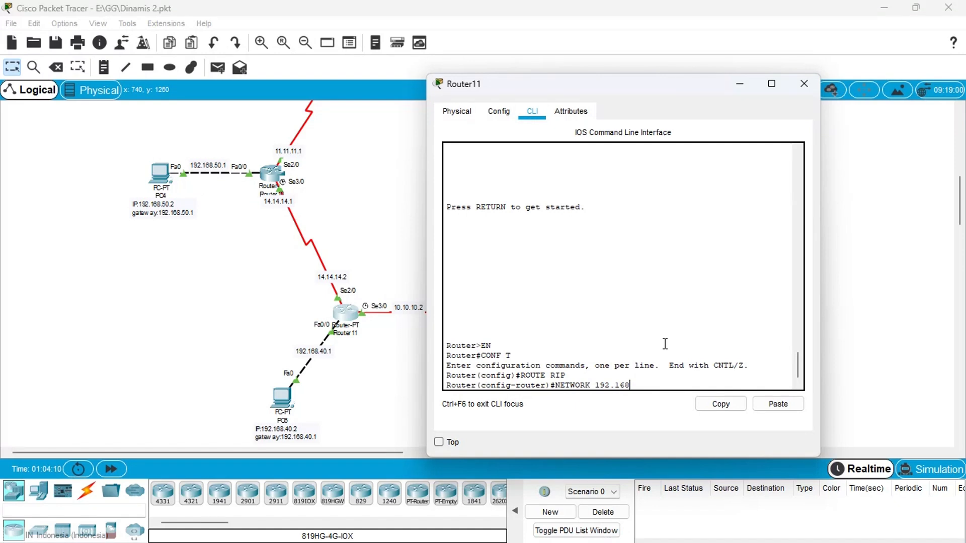
type(".40.1")
key("Return")
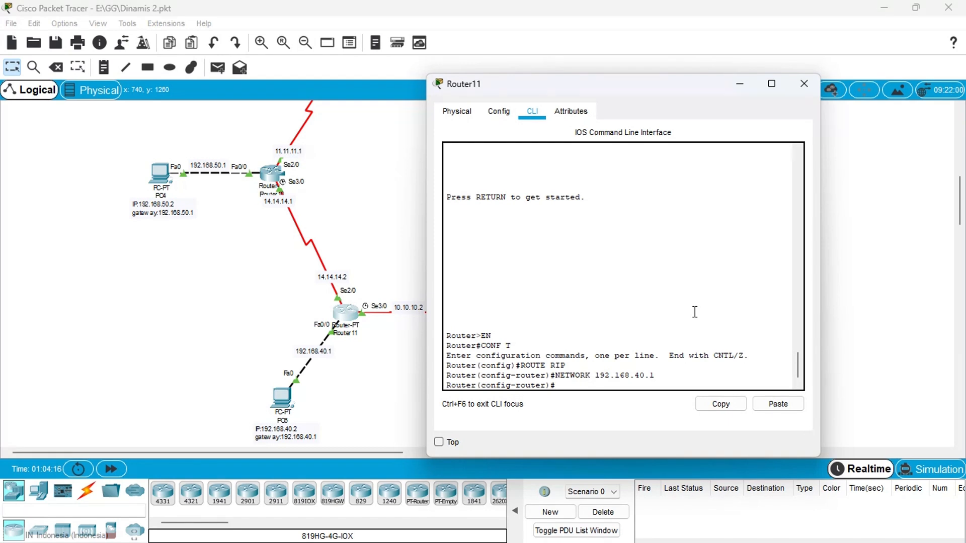
Add the Serial2/0 network to Router11's RIP configuration with NETWORK 14.14.14.2.
key("Up")
key("BackSpace")
key("BackSpace")
key("BackSpace")
key("BackSpace")
key("BackSpace")
key("BackSpace")
key("BackSpace")
key("BackSpace")
key("BackSpace")
key("BackSpace")
key("BackSpace")
key("BackSpace")
type("14.14.14.2")
key("Return")
Add the Serial3/0 network to Router11's RIP configuration with NETWORK 10.10.10.2, and close the router's window.
key("Up")
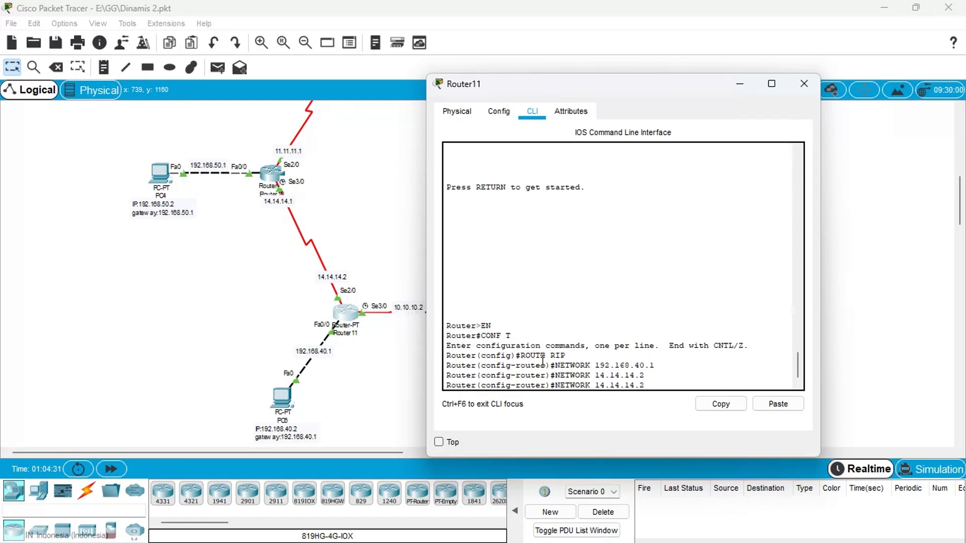
key("BackSpace")
key("BackSpace")
key("BackSpace")
key("BackSpace")
key("BackSpace")
key("BackSpace")
key("BackSpace")
key("BackSpace")
key("BackSpace")
type("0.10.10.2")
key("Return")
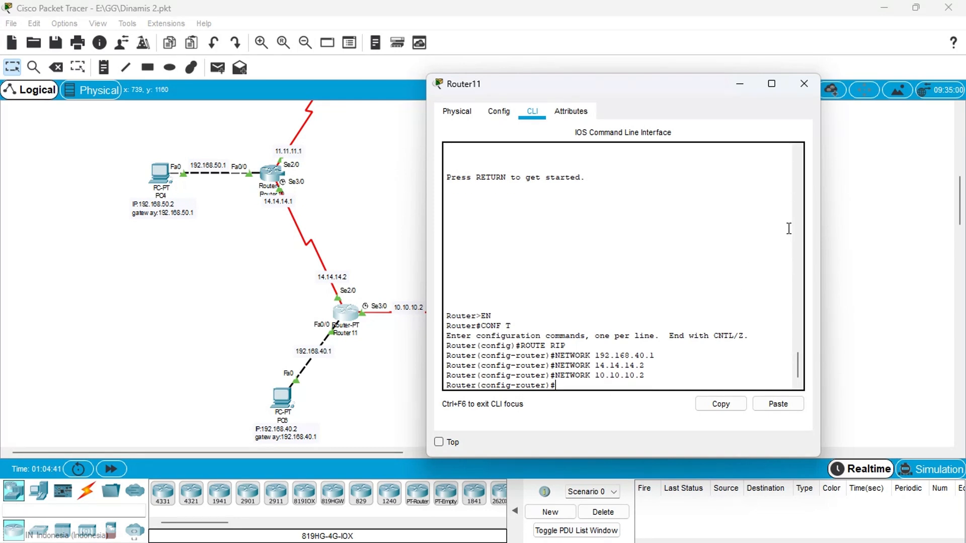
left_click(805, 80)
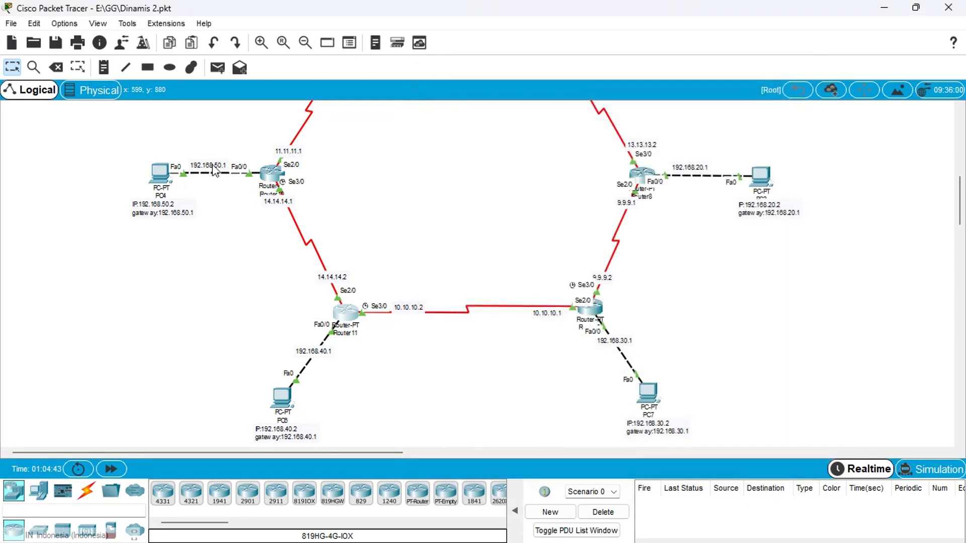
Open Router10's command line and enter privileged mode with EN.
left_click(270, 182)
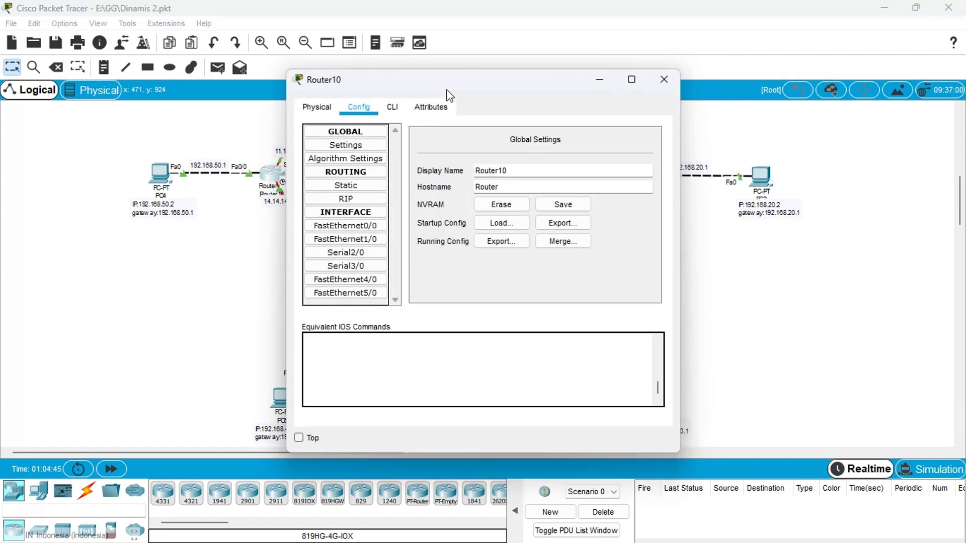
left_click_drag(462, 83, 581, 95)
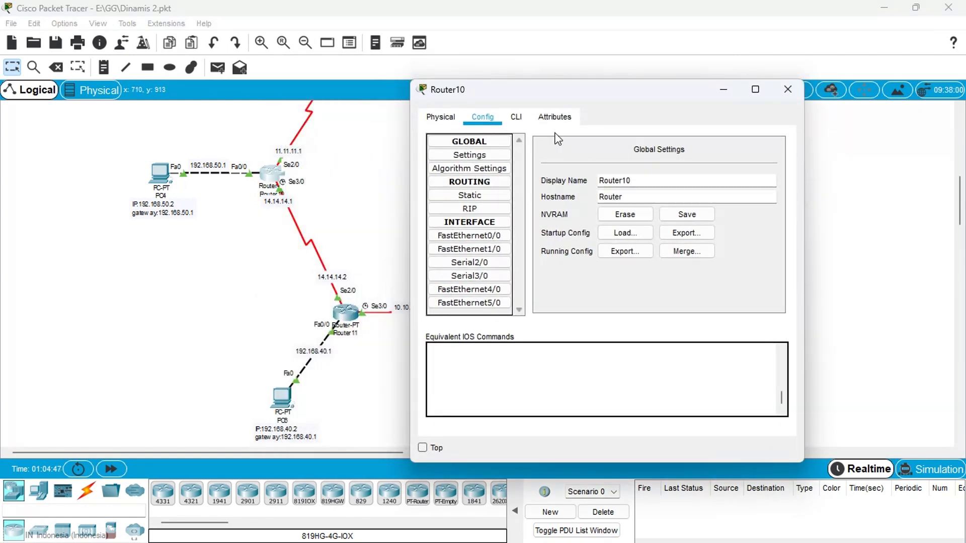
left_click(522, 122)
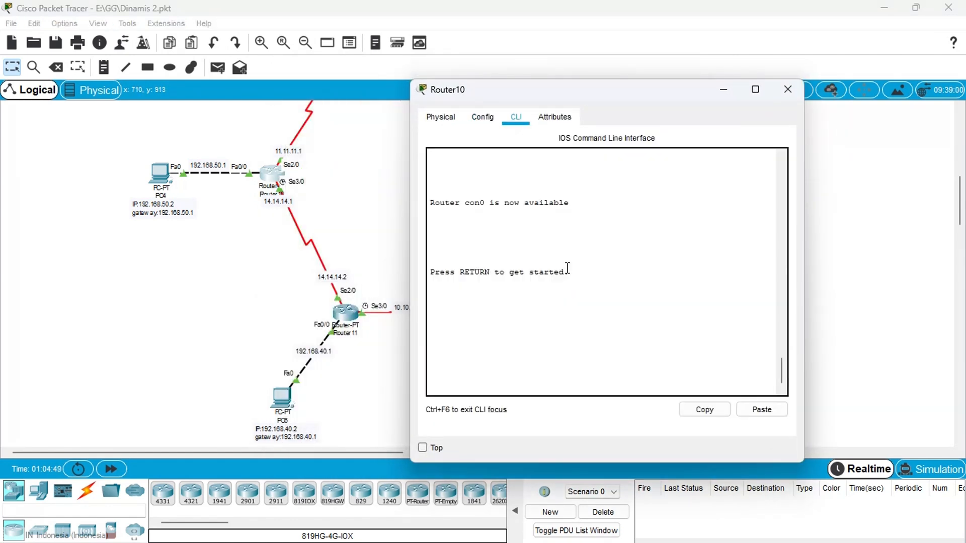
key("Return")
type("E")
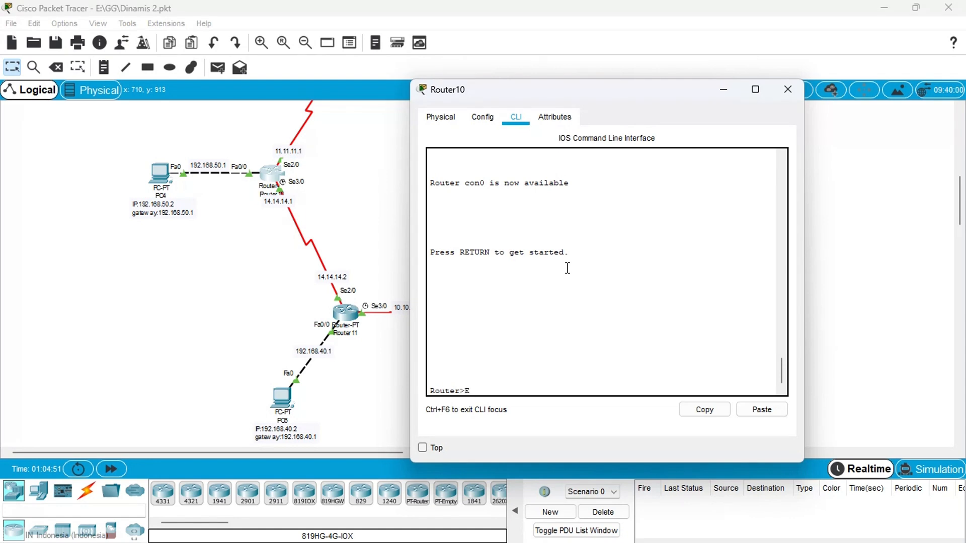
type("NT \\")
key("BackSpace")
key("BackSpace")
key("BackSpace")
key("Return")
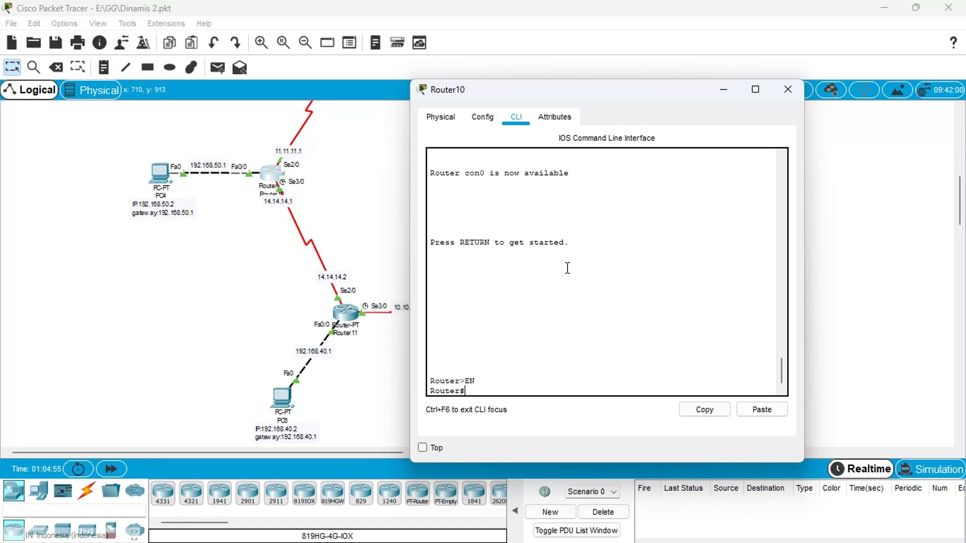
Enter RIP router configuration mode on Router10 by running CONF T and ROUTE RIP.
type("CONF T\\")
key("BackSpace")
key("Return")
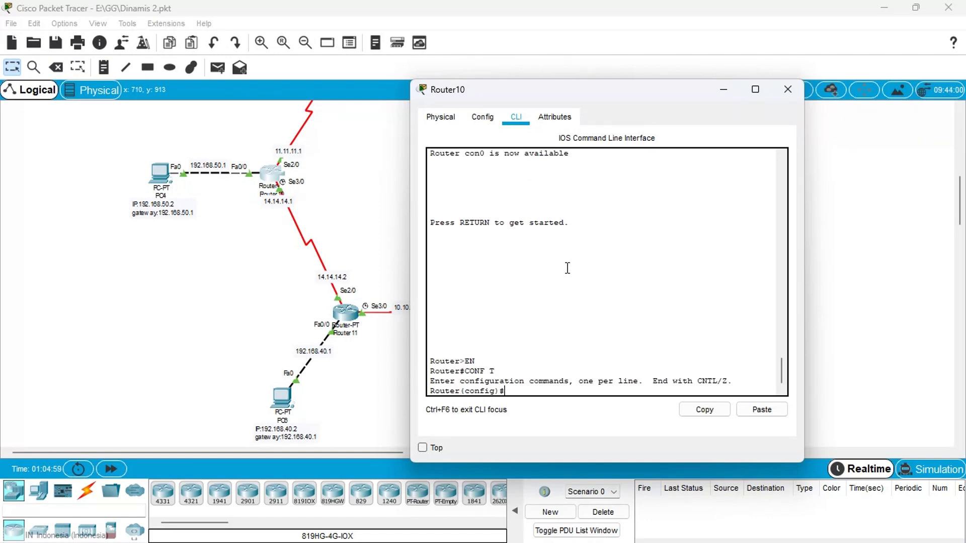
type("ROUTE RIP")
key("Return")
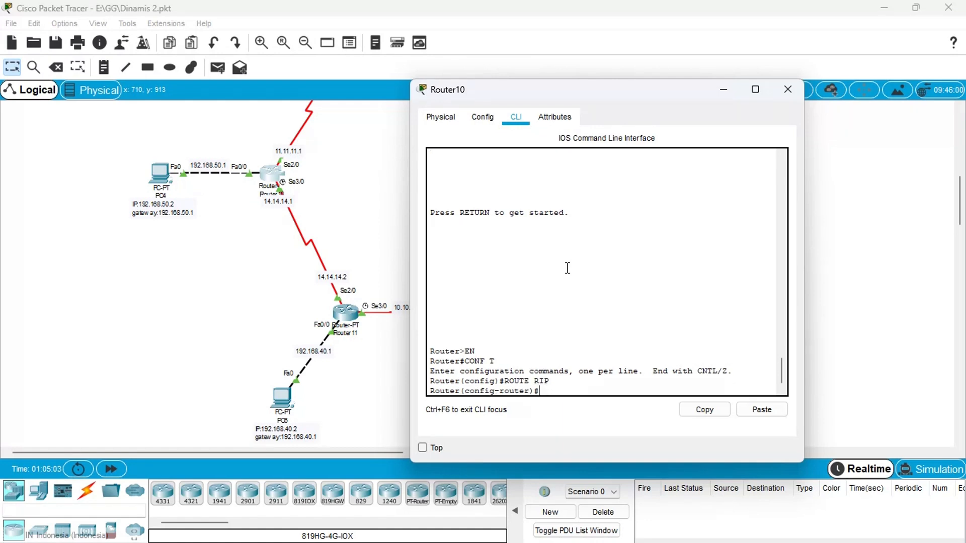
Add the FastEthernet0/0 network to Router10's RIP configuration with NETWORK 192.168.50.1.
type("NETWORK")
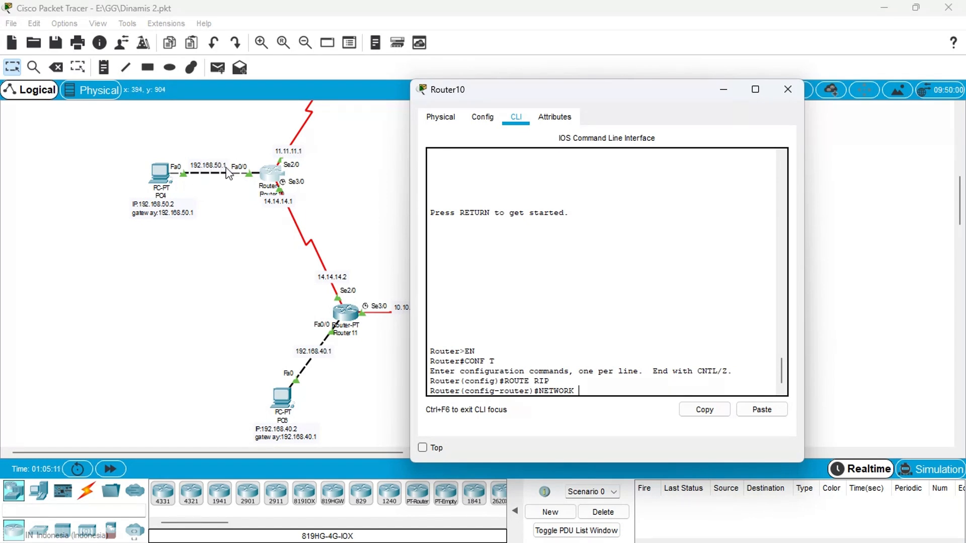
type("192.1")
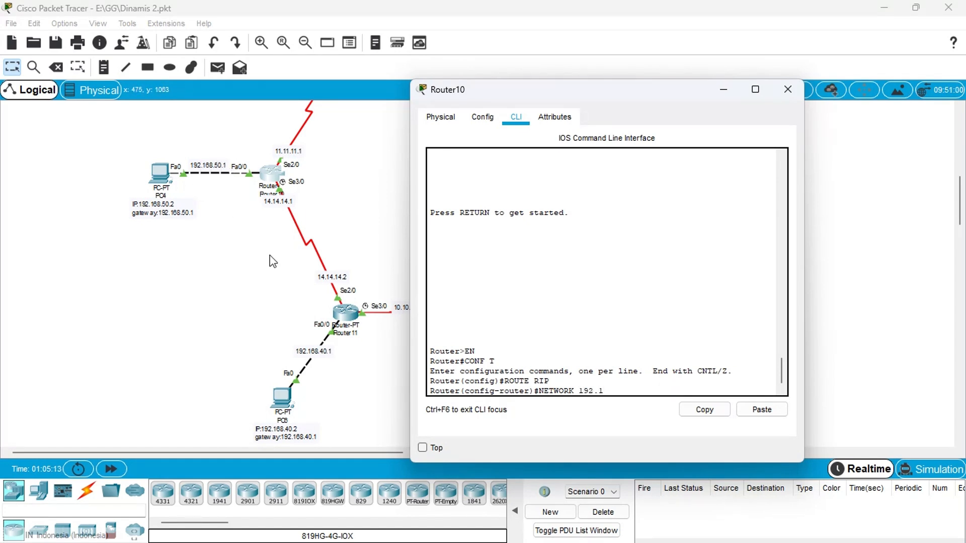
type("68.50.1")
key("Return")
Add the Serial3/0 network to Router10's RIP configuration with NETWORK 14.14.14.1.
key("Up")
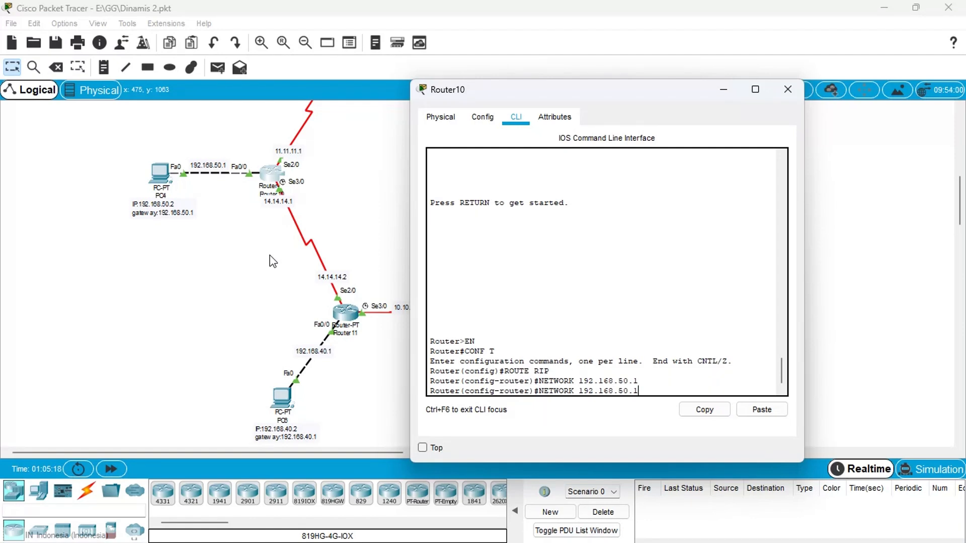
key("BackSpace")
key("BackSpace")
key("BackSpace")
key("BackSpace")
key("BackSpace")
key("BackSpace")
key("BackSpace")
key("BackSpace")
key("BackSpace")
key("BackSpace")
key("BackSpace")
type("14.14.14.1")
key("Return")
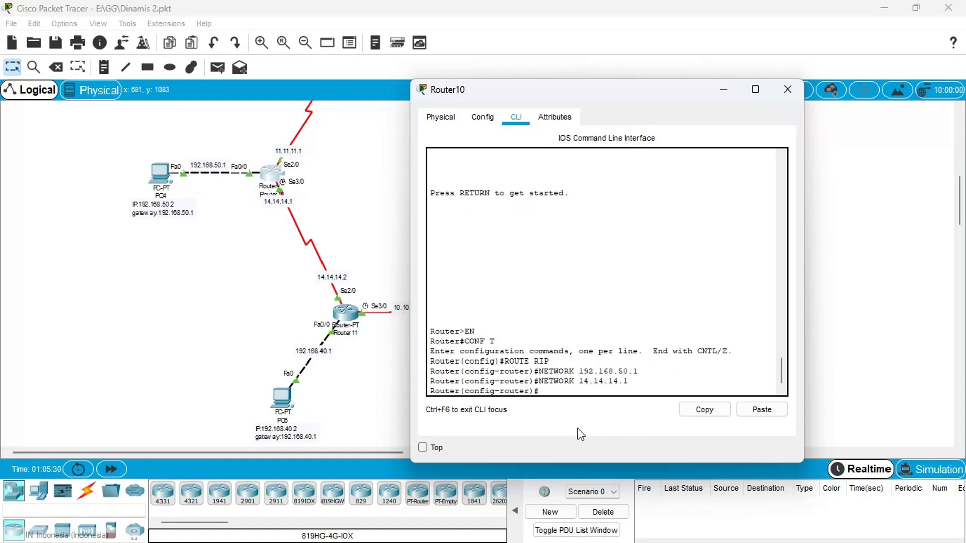
Add the Serial2/0 network to Router10's RIP configuration with NETWORK 11.11.11.1, and close the router's window.
key("Up")
left_click(382, 232)
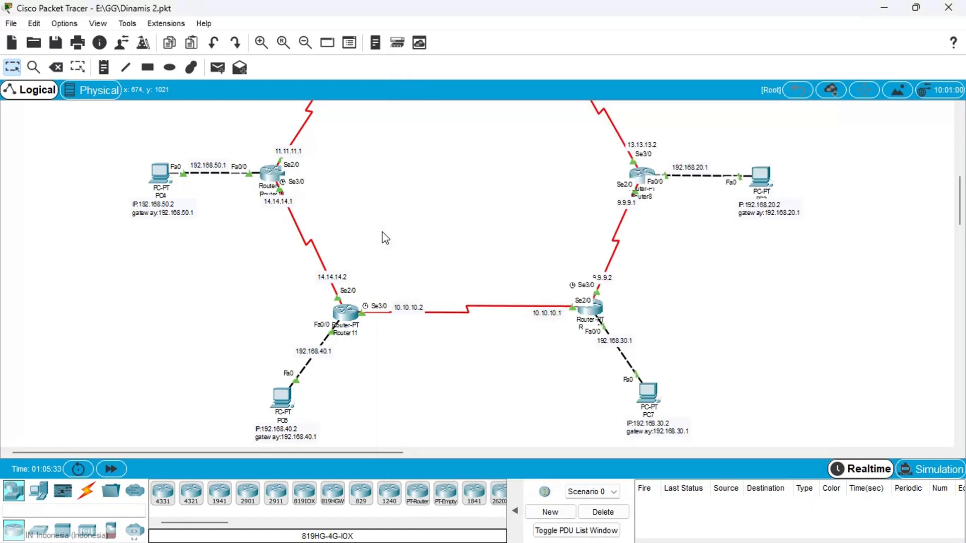
left_click(272, 173)
key("BackSpace")
key("BackSpace")
key("BackSpace")
key("BackSpace")
key("BackSpace")
key("BackSpace")
key("BackSpace")
key("BackSpace")
key("BackSpace")
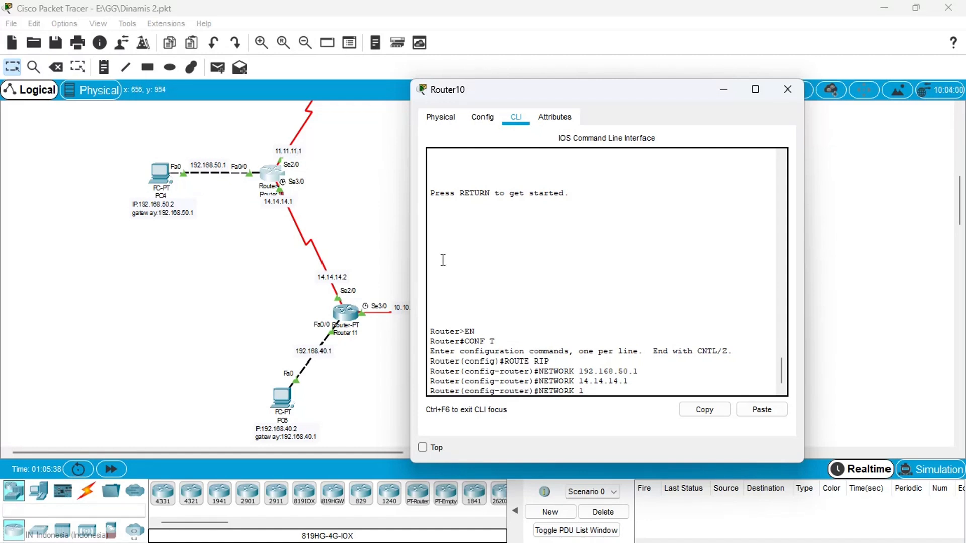
type("1.11.11.1")
key("Return")
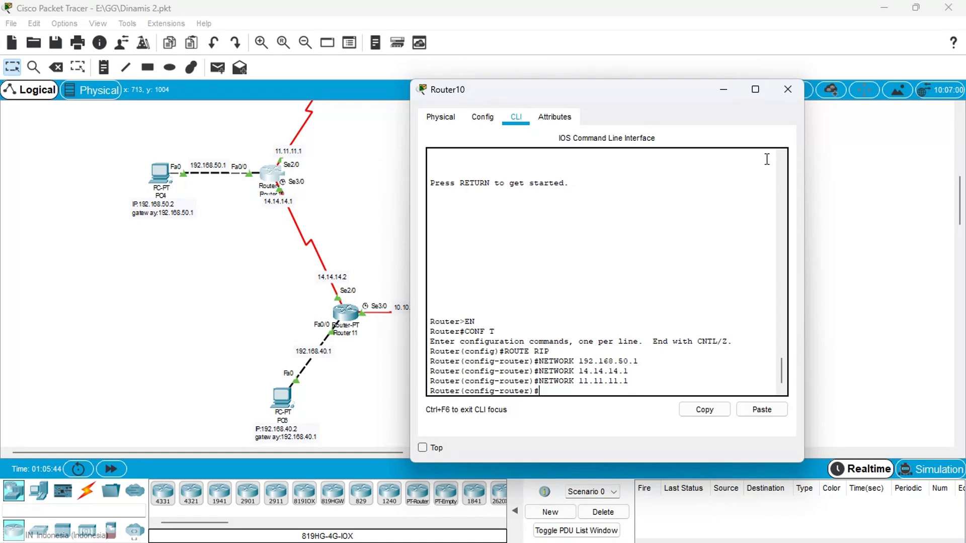
left_click(787, 90)
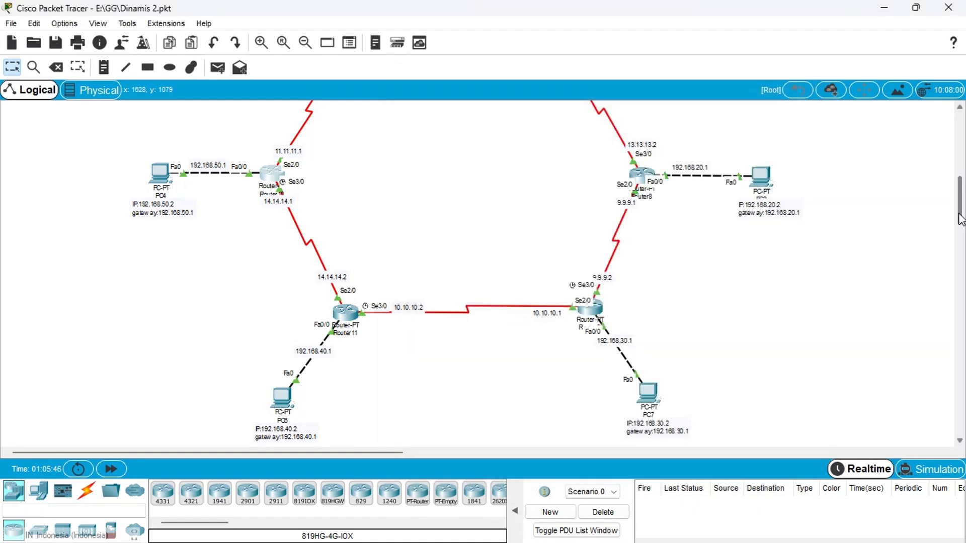
Open Router6's command line and enter privileged mode with EN.
left_click_drag(960, 213, 962, 178)
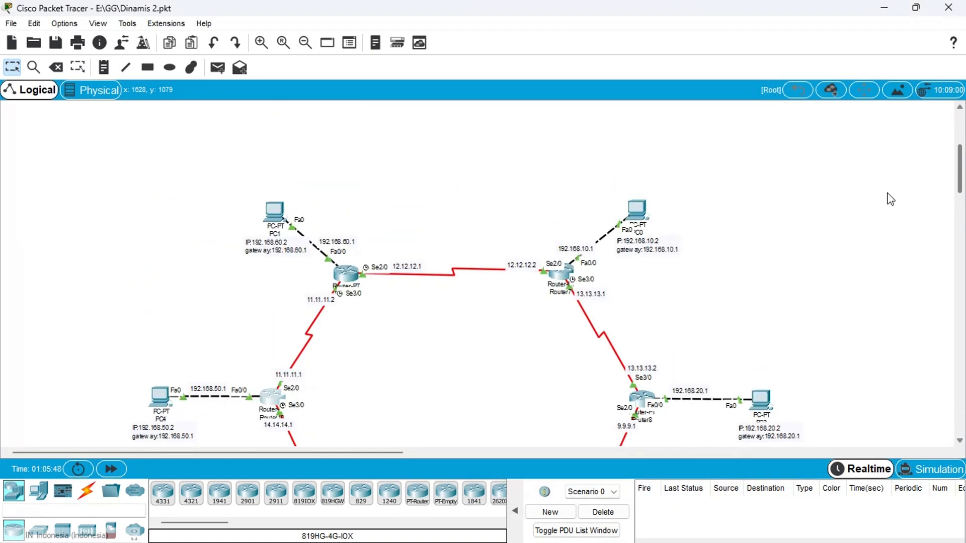
mouse_move(349, 280)
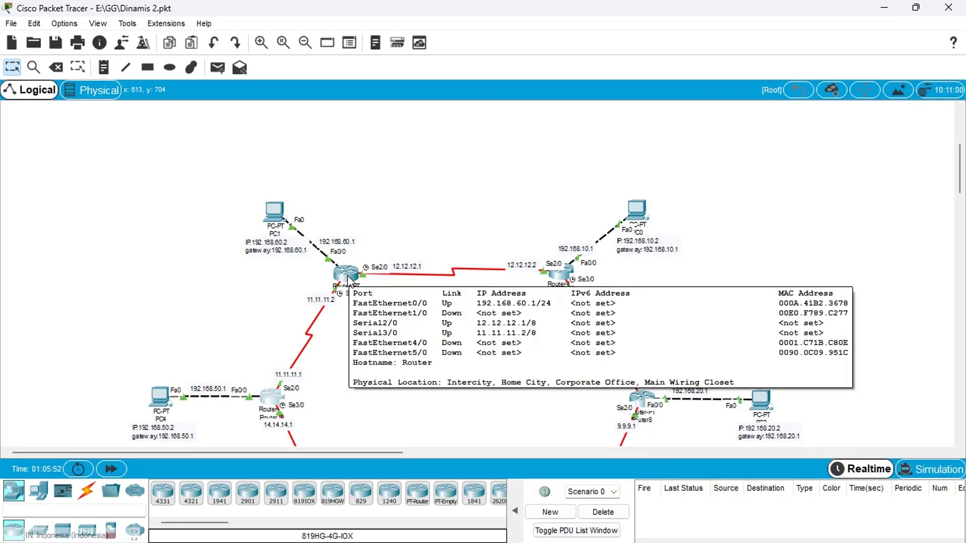
left_click(349, 280)
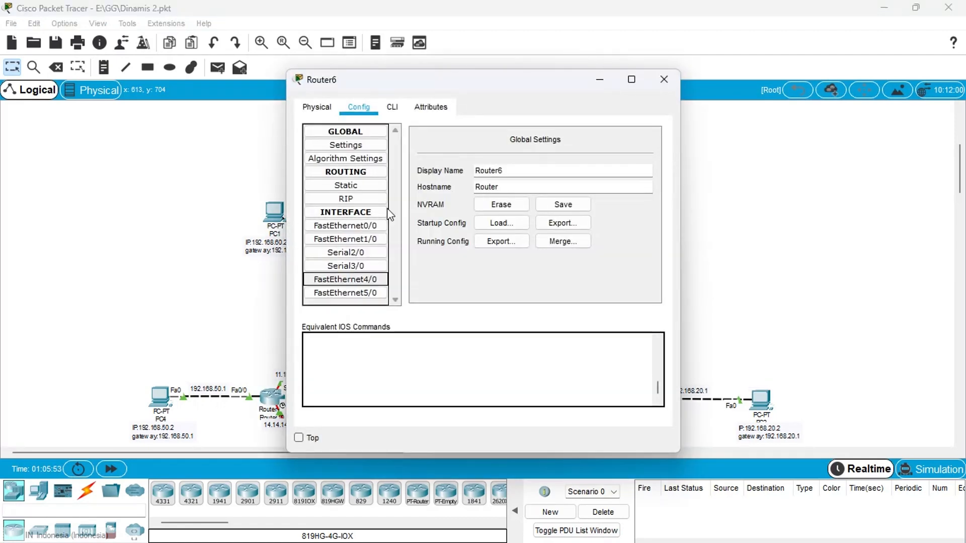
left_click_drag(429, 86, 597, 132)
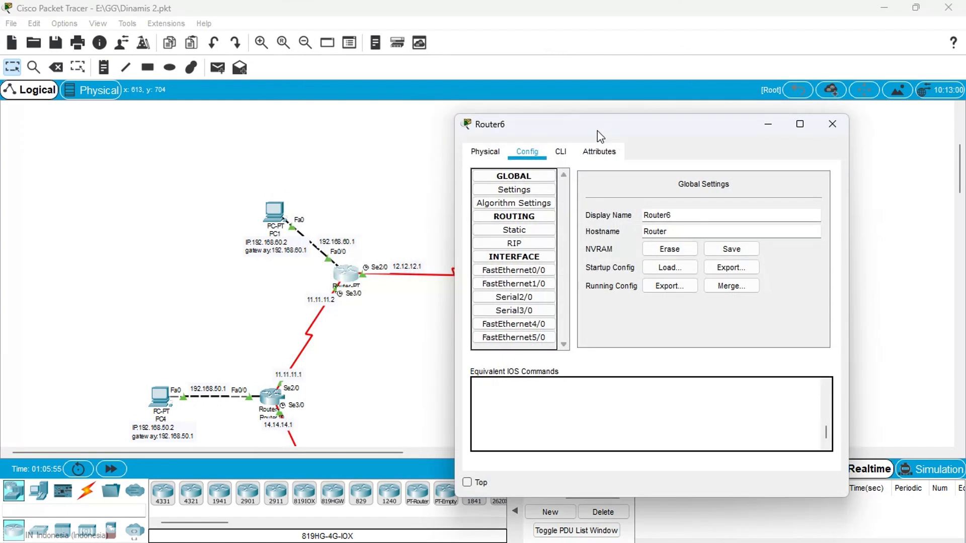
left_click(561, 152)
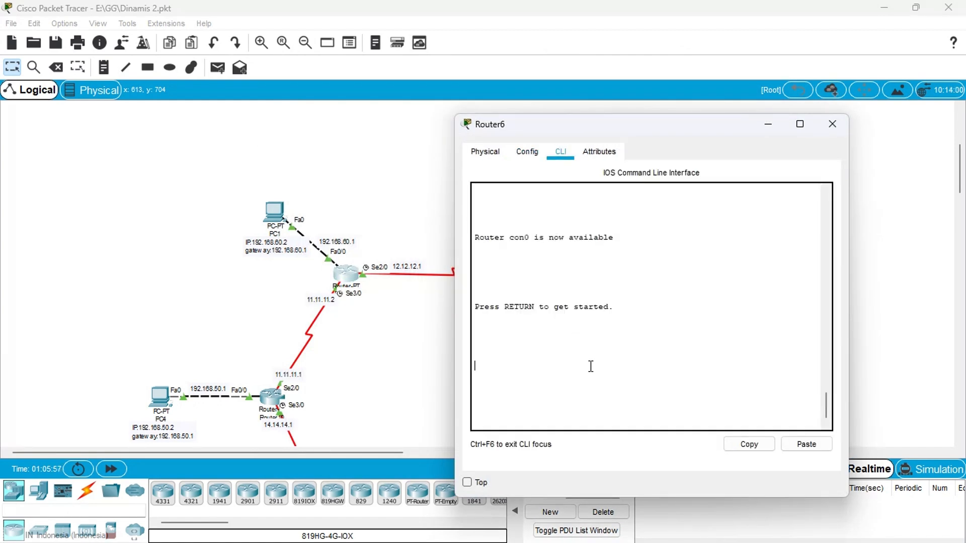
key("Return")
type("ENT")
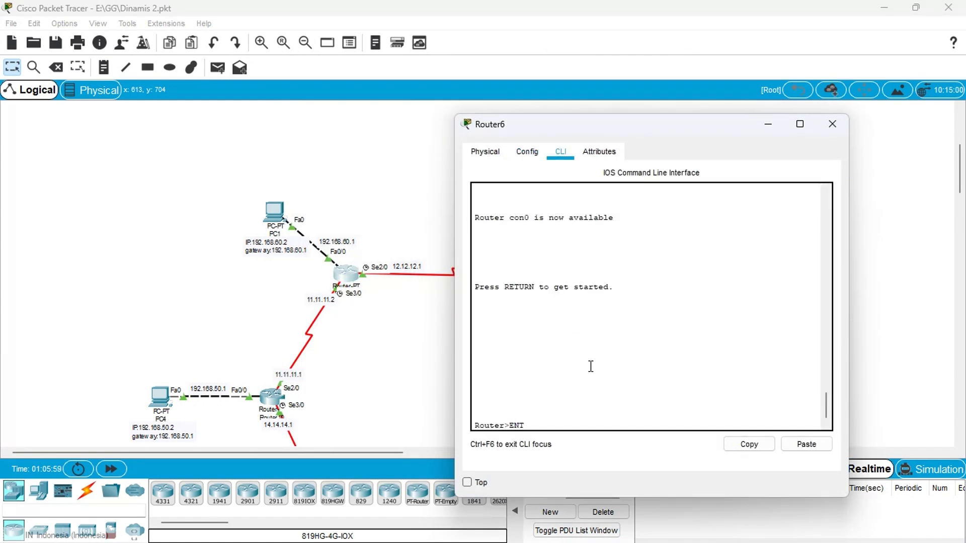
key("BackSpace")
key("Return")
Enter RIP router configuration mode on Router6 by running CONF T and ROUTE RIP.
type("CON")
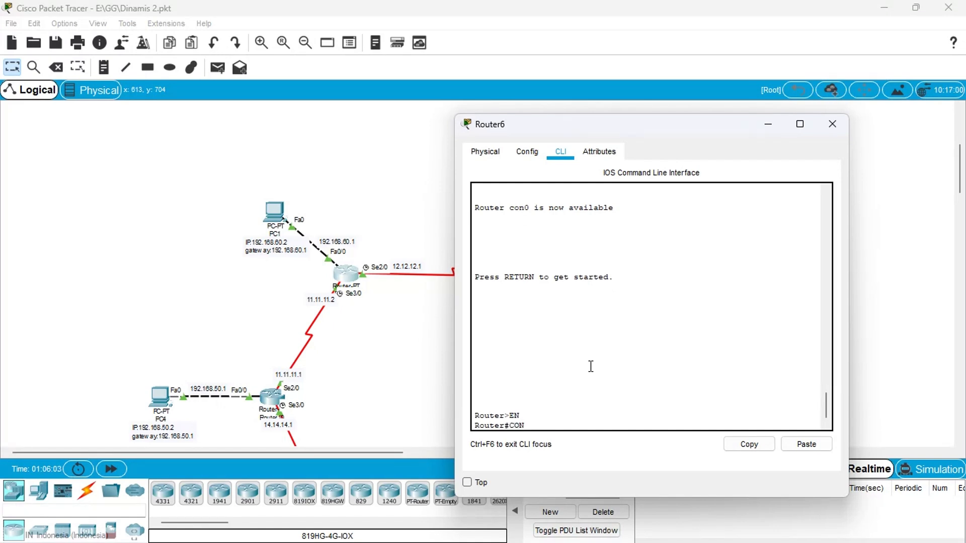
type("F T")
key("Return")
type("ROUTE R")
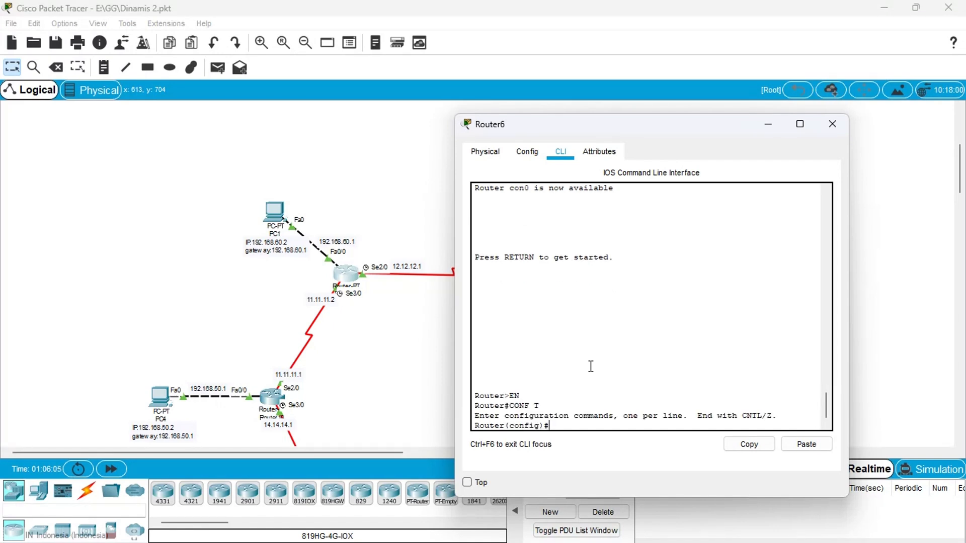
type("IP")
key("Return")
Add the FastEthernet0/0 network to Router6's RIP configuration with NETWORK 192.168.60.1.
type("N")
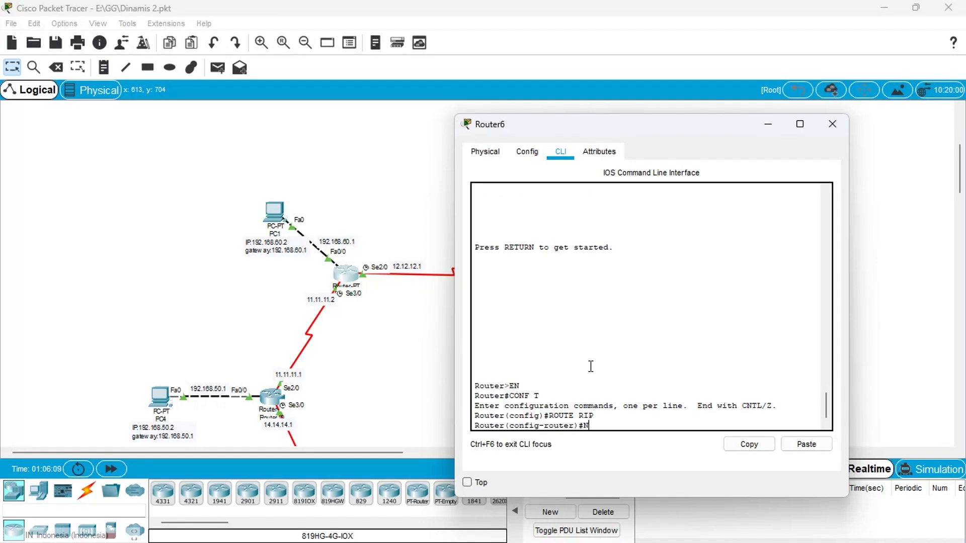
type("ETWORK")
type("192.168.60.1")
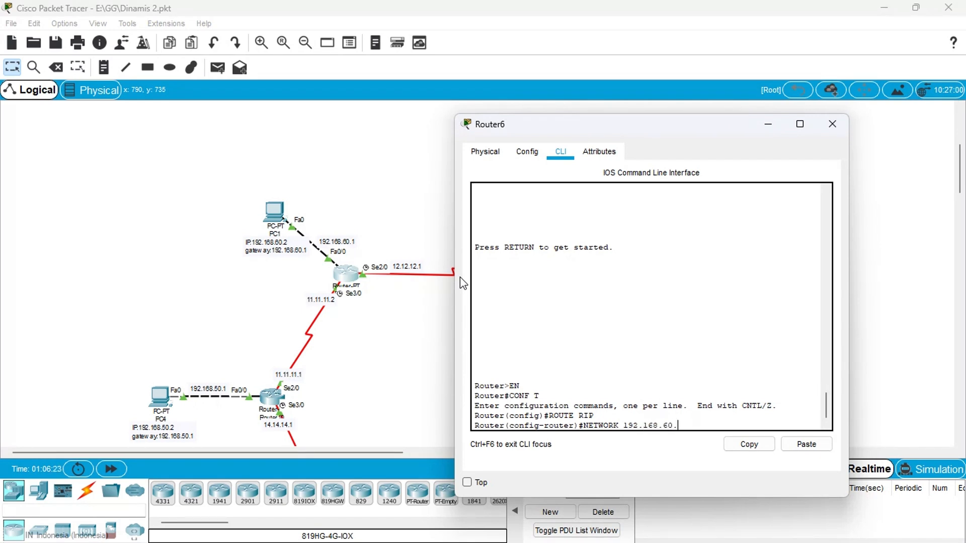
key("Return")
Add the Serial2/0 network to Router6's RIP configuration with NETWORK 12.12.12.1.
key("Up")
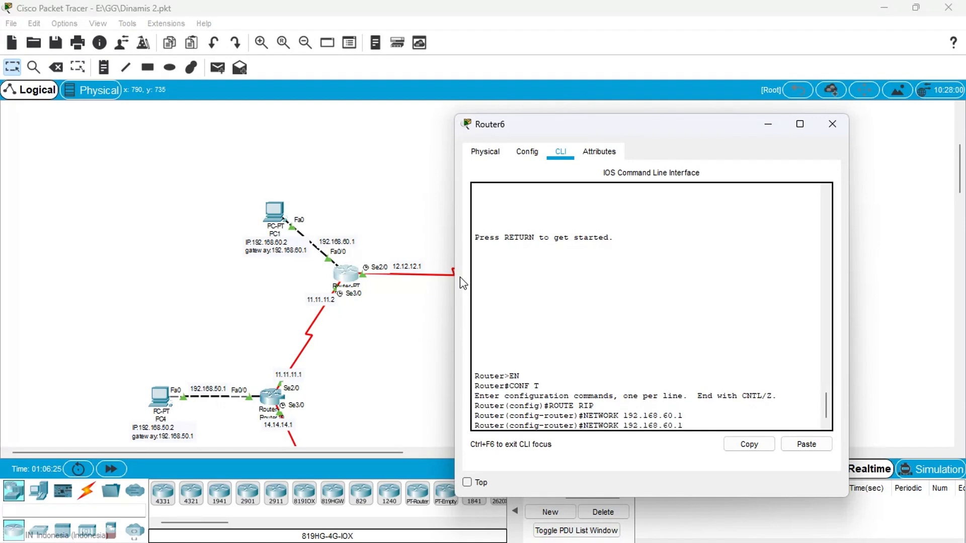
key("BackSpace")
key("BackSpace")
key("BackSpace")
key("BackSpace")
key("BackSpace")
key("BackSpace")
key("BackSpace")
key("BackSpace")
key("BackSpace")
key("BackSpace")
type("12.13")
key("BackSpace")
type("2.12.1")
key("Return")
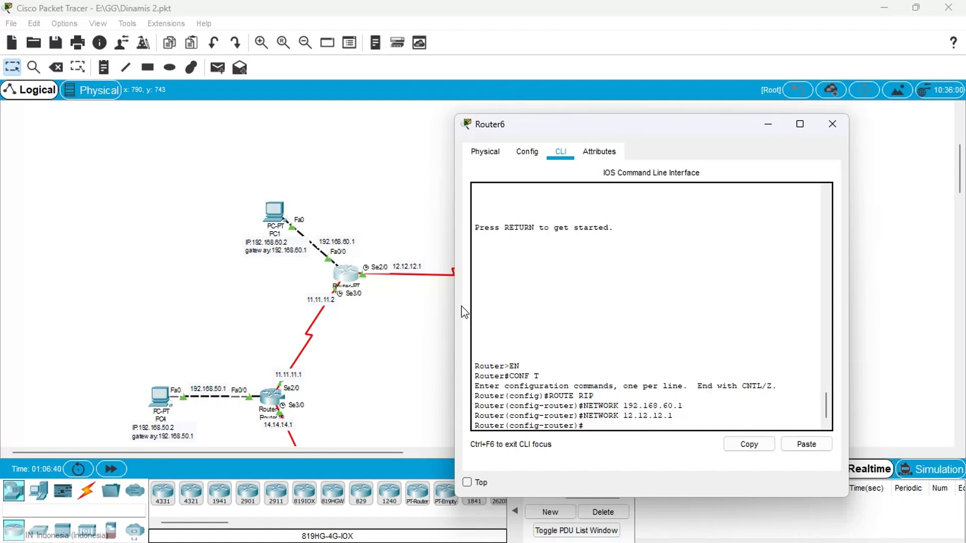
Add the Serial3/0 network to Router6's RIP configuration with NETWORK 11.11.11.2, and close the router's window.
key("Up")
key("BackSpace")
key("BackSpace")
key("BackSpace")
key("BackSpace")
key("BackSpace")
key("BackSpace")
key("BackSpace")
key("BackSpace")
key("BackSpace")
type("1.11.11.1")
key("Return")
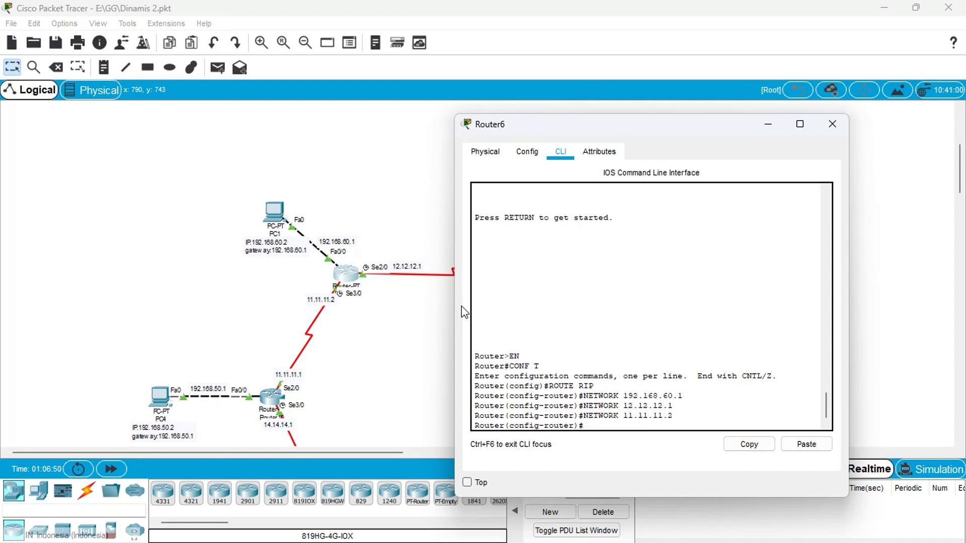
left_click(832, 124)
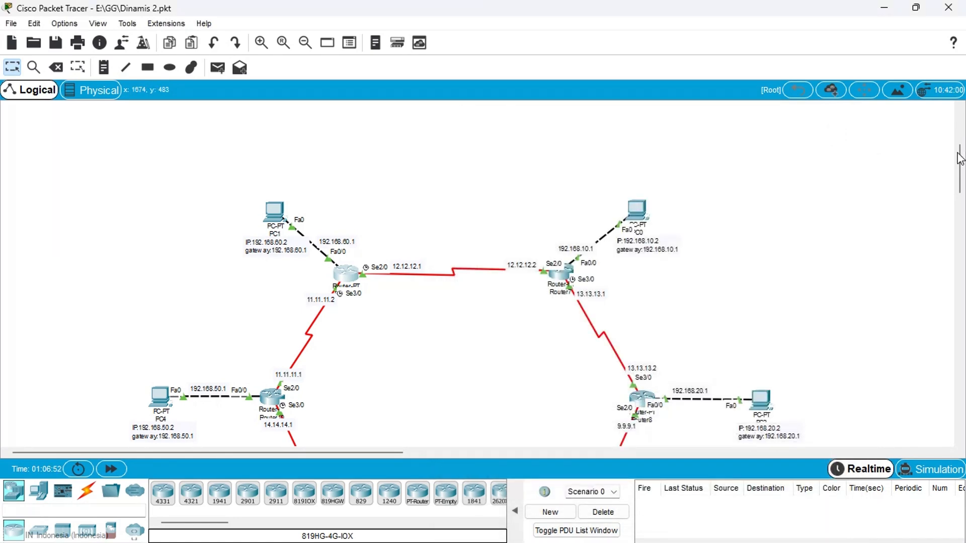
Test connectivity by sending a simple PDU from PC0 to PC2.
mouse_move(964, 160)
left_mouse_down()
mouse_move(965, 180)
mouse_move(965, 172)
left_mouse_up()
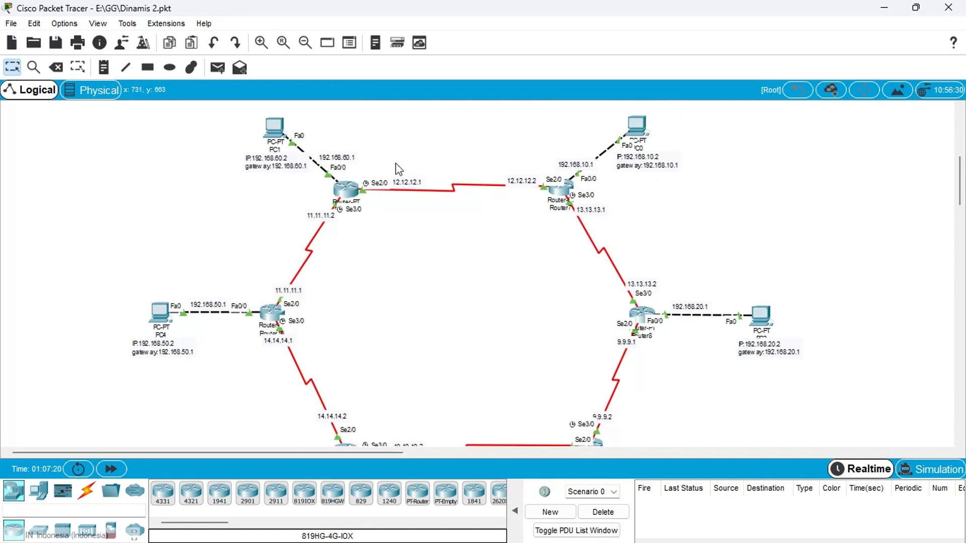
left_click(217, 67)
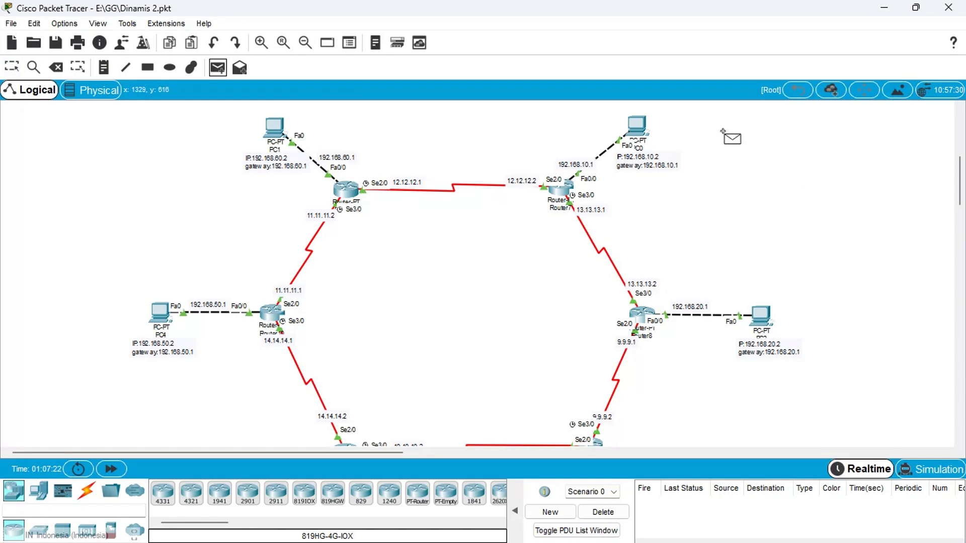
left_click(628, 116)
left_click(762, 316)
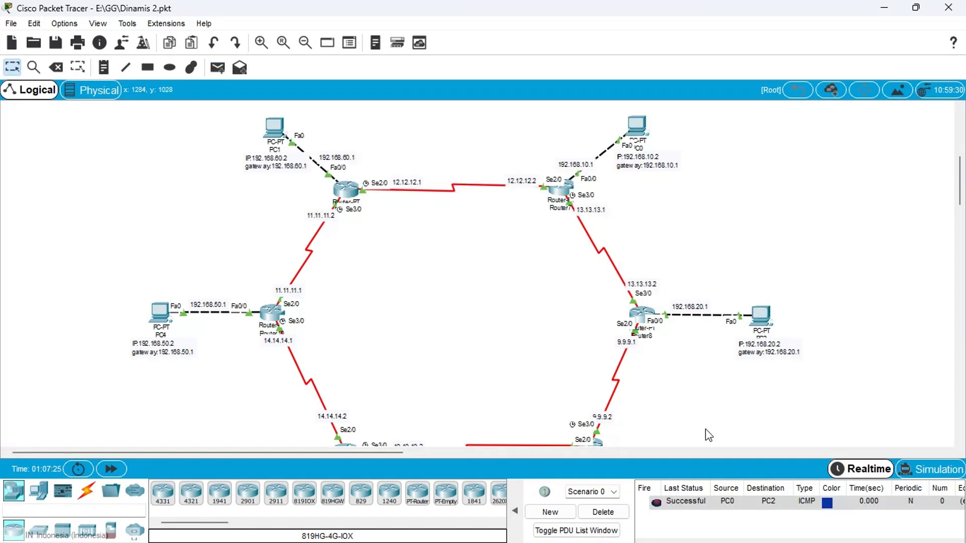
Send a simple PDU from PC0 to PC1 and fire that PDU a second time.
left_click(217, 69)
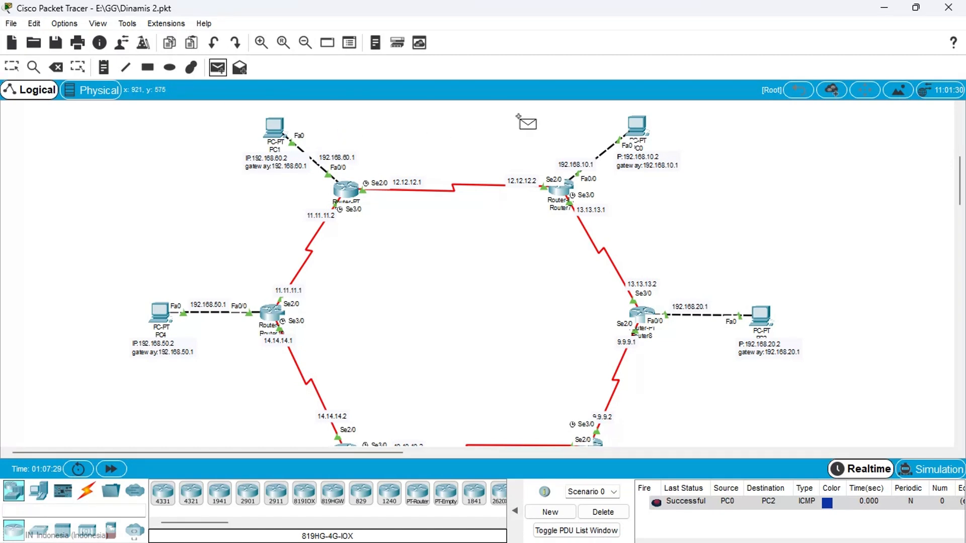
left_click(635, 124)
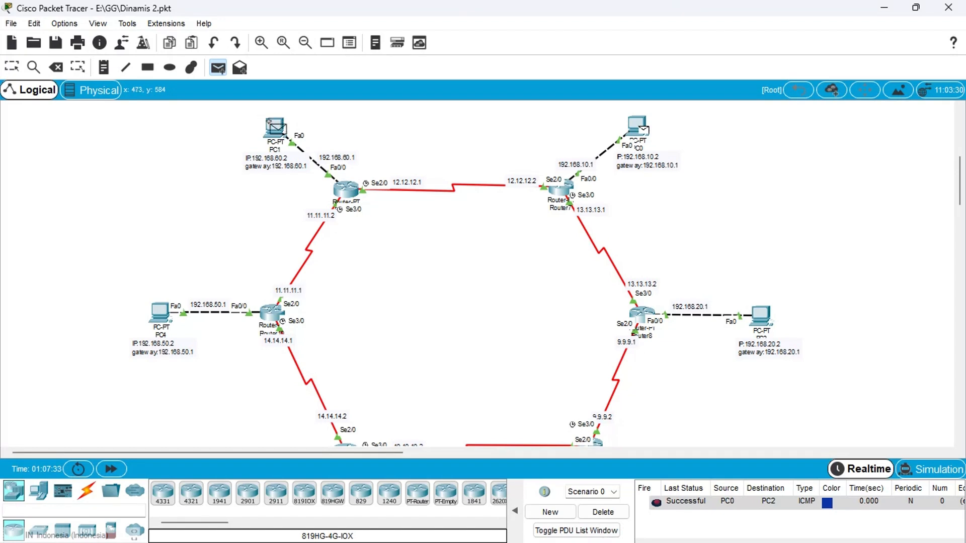
left_click(272, 121)
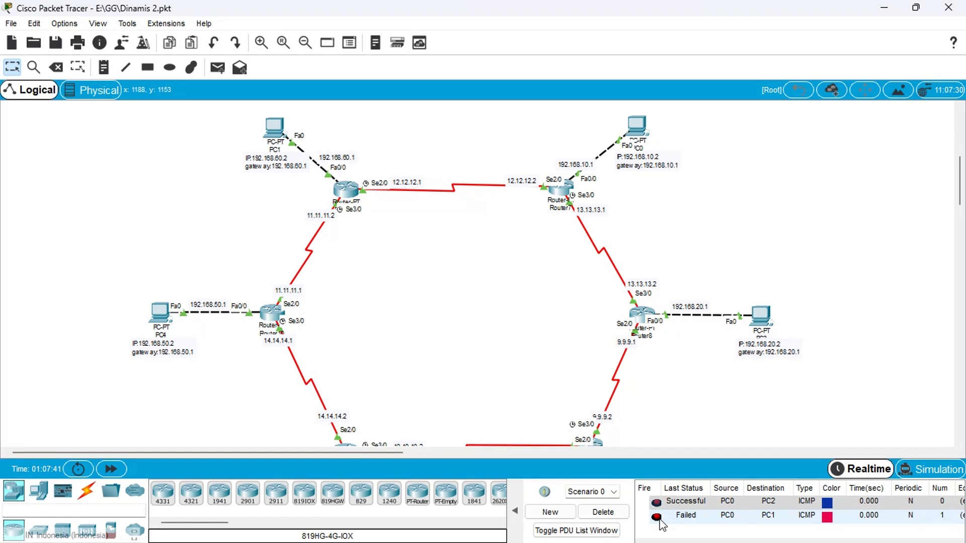
double_click(660, 521)
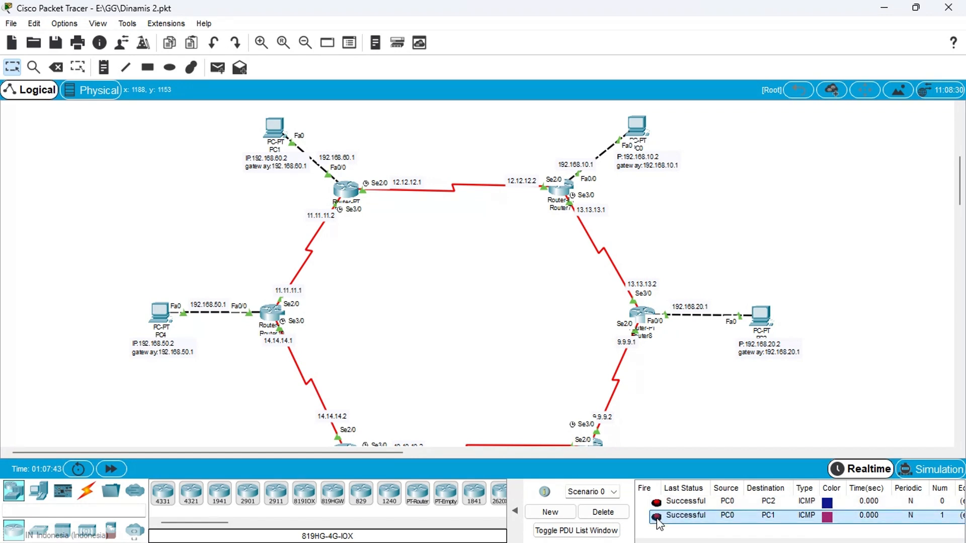